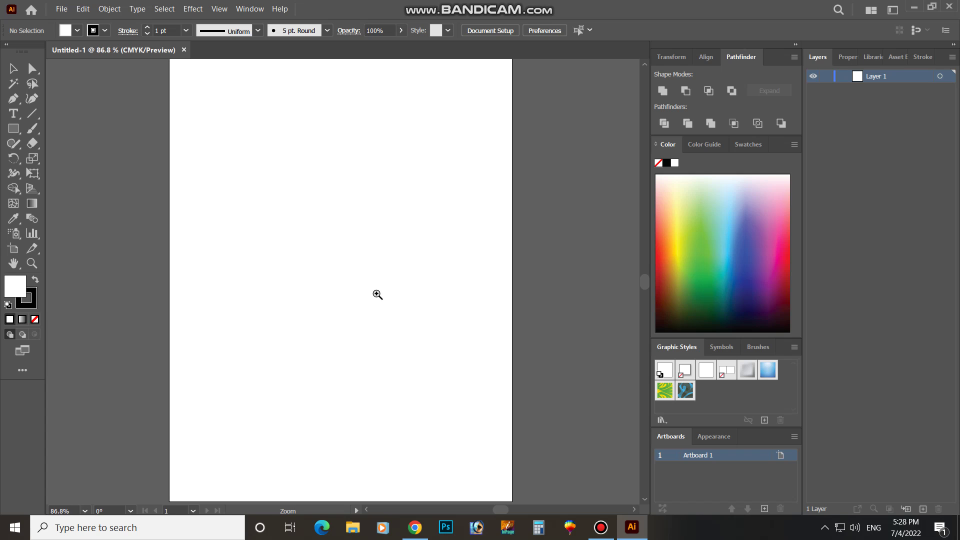
Draw a column's top edge about 114 px long, a small rounded right corner bump and a straight right side about 292 px long with the Pen tool
{"action": "left_click", "coordinate": [12, 103]}
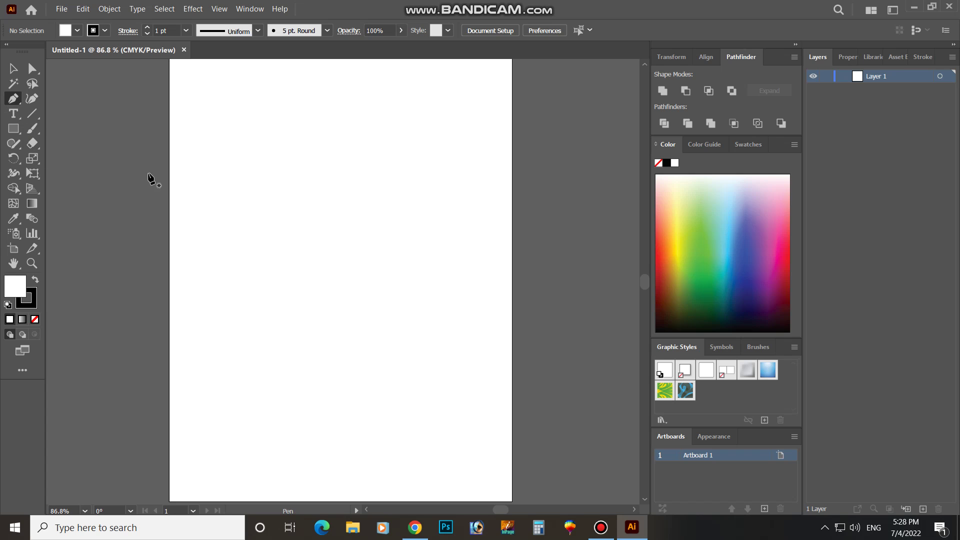
{"action": "left_click", "coordinate": [278, 195]}
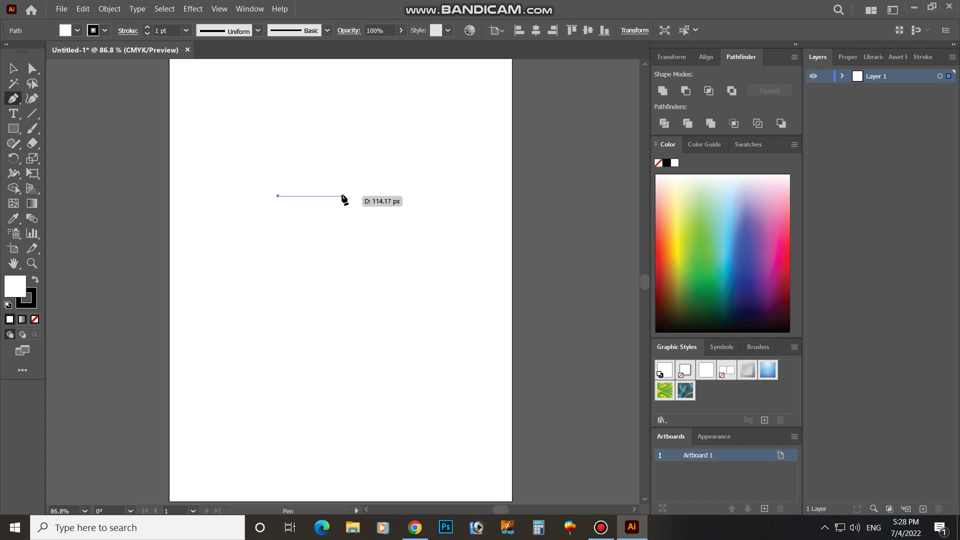
{"action": "left_click", "coordinate": [342, 196]}
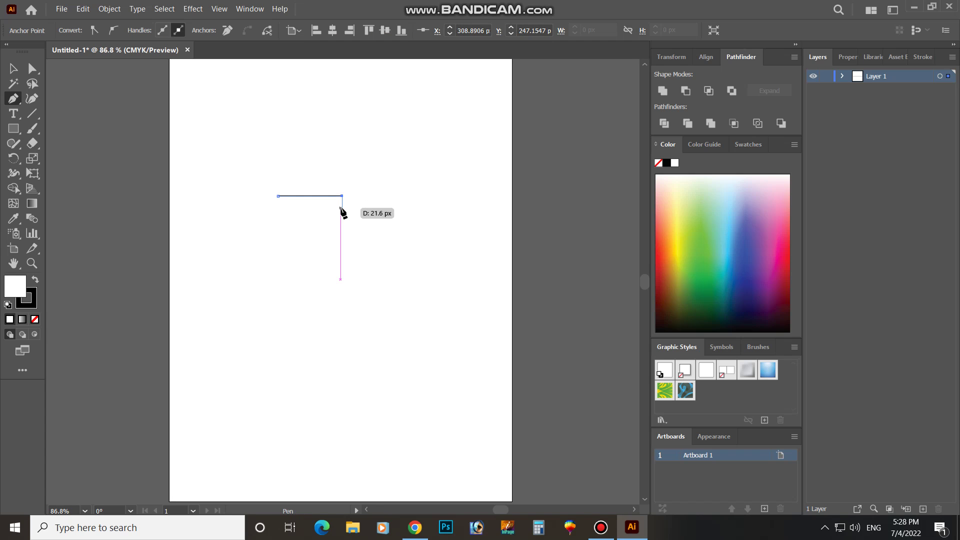
{"action": "left_click_drag", "start_coordinate": [340, 208], "coordinate": [341, 208]}
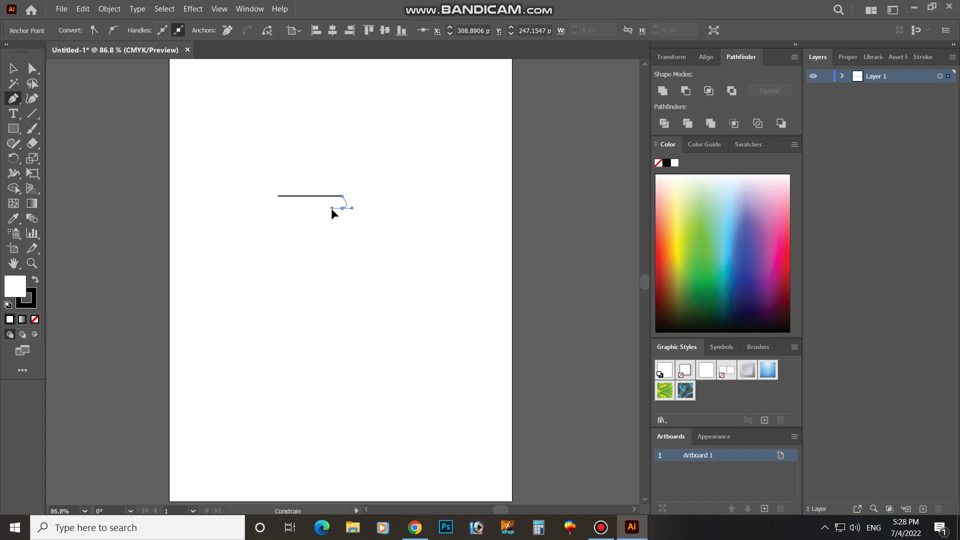
{"action": "left_click_drag", "start_coordinate": [330, 213], "coordinate": [331, 214]}
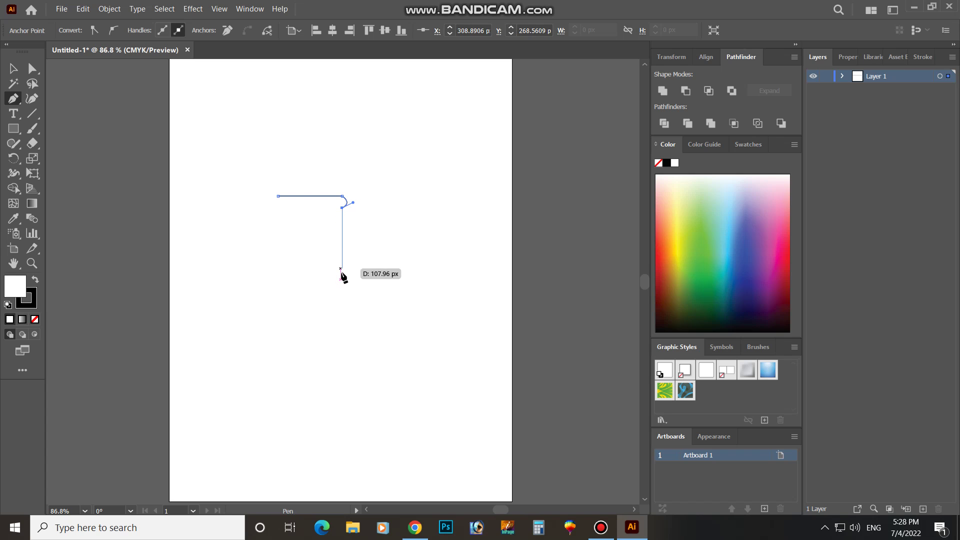
{"action": "left_click", "coordinate": [341, 371]}
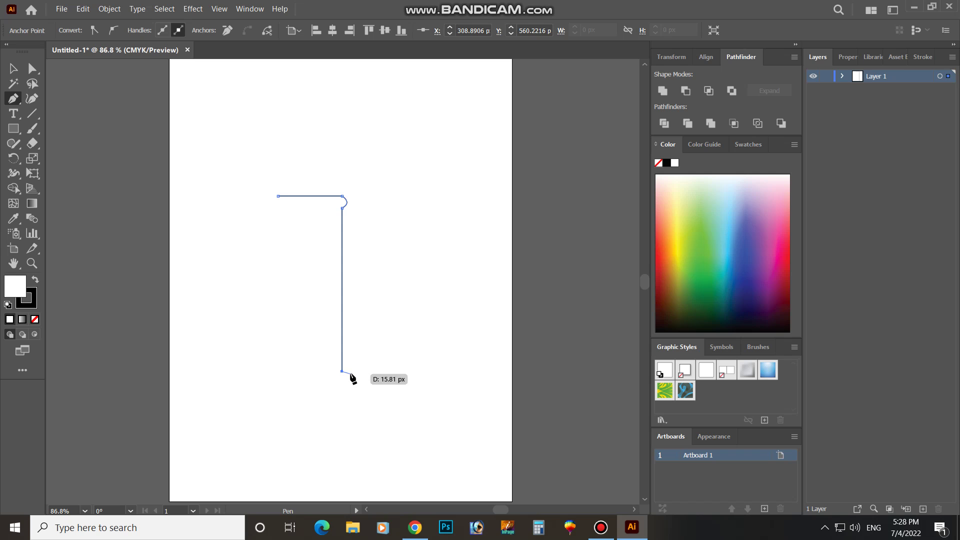
Continue the path around a thin, slightly wider base about 136 px wide and close it up the left side at the starting anchor
{"action": "left_click", "coordinate": [348, 371]}
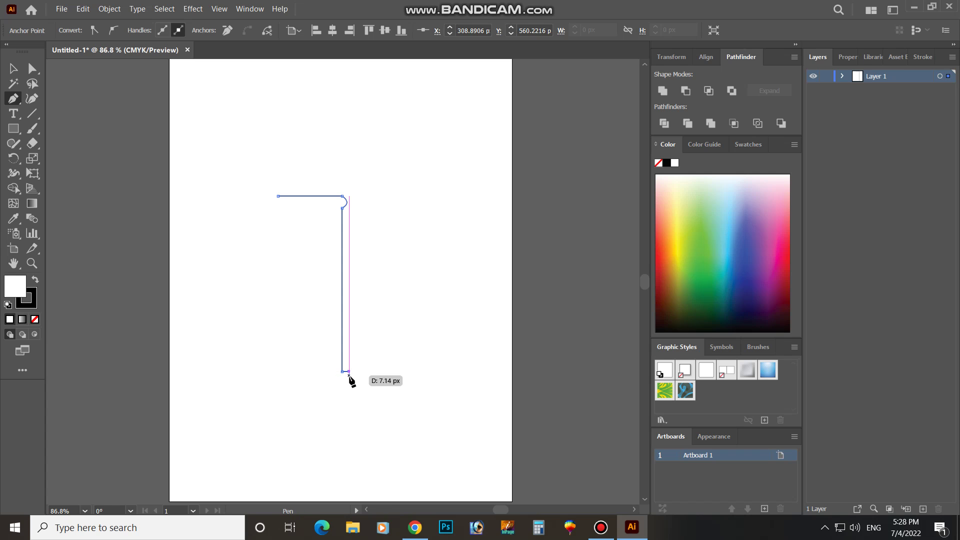
{"action": "left_click", "coordinate": [349, 380]}
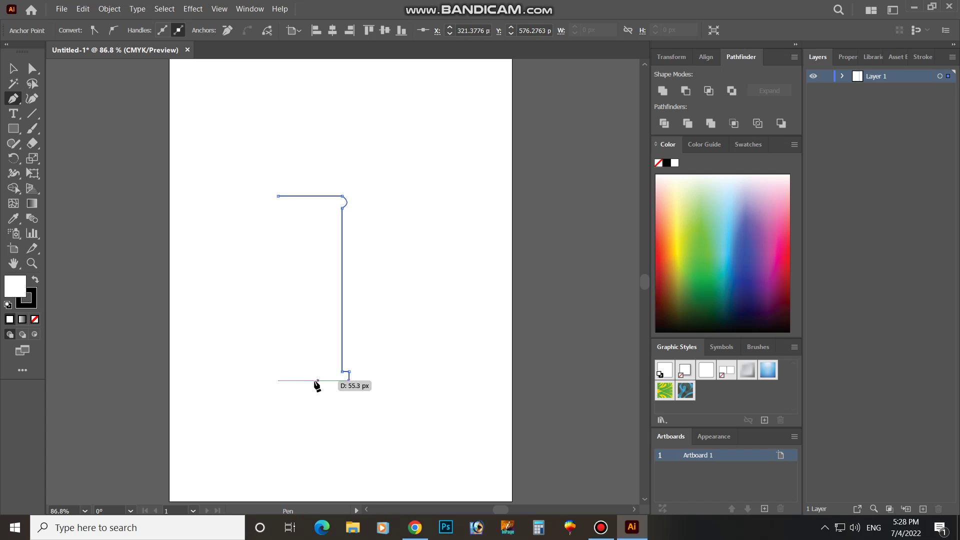
{"action": "left_click", "coordinate": [274, 380]}
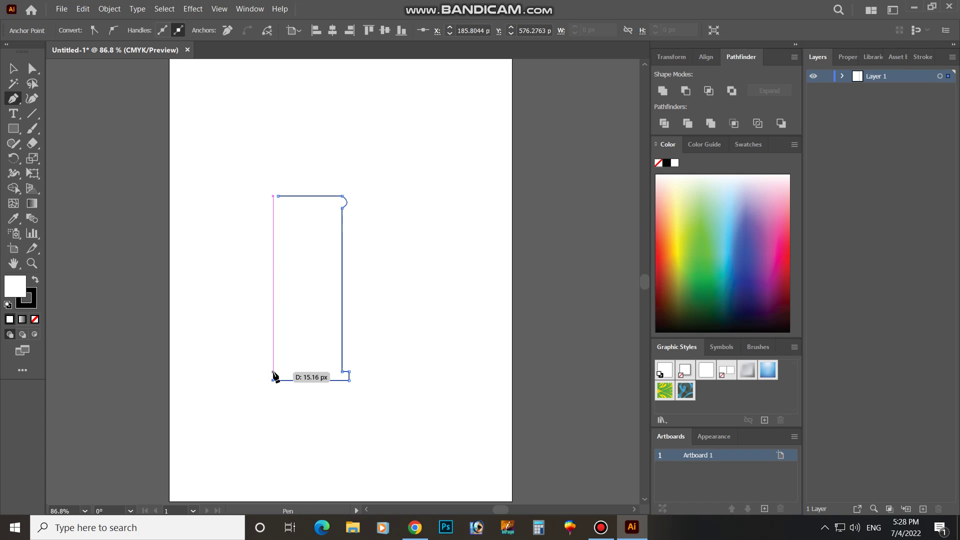
{"action": "left_click", "coordinate": [273, 372]}
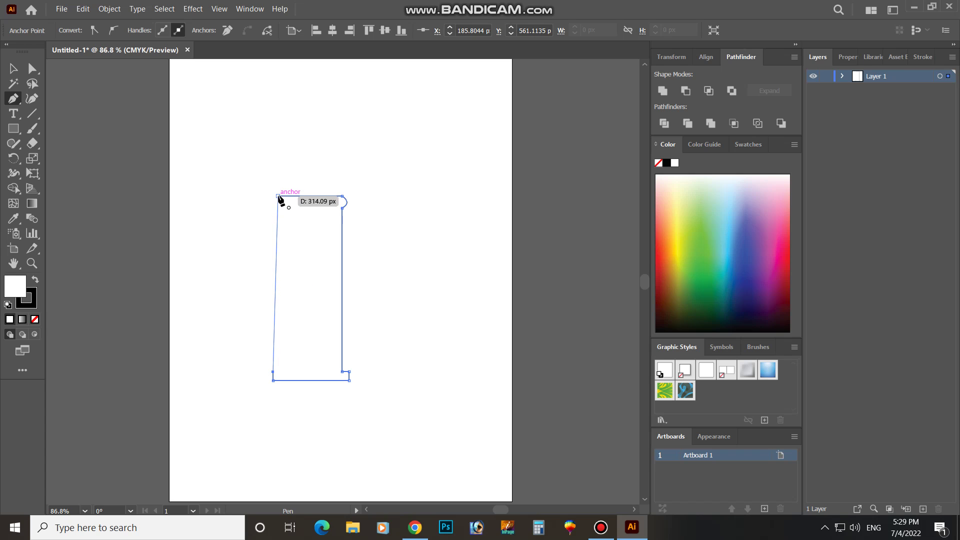
{"action": "left_click", "coordinate": [278, 372]}
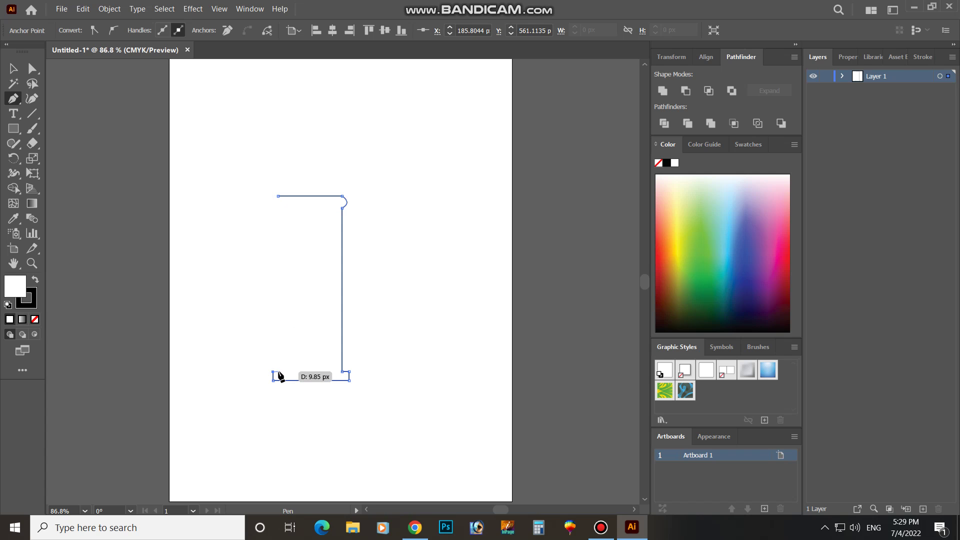
{"action": "left_click", "coordinate": [278, 197]}
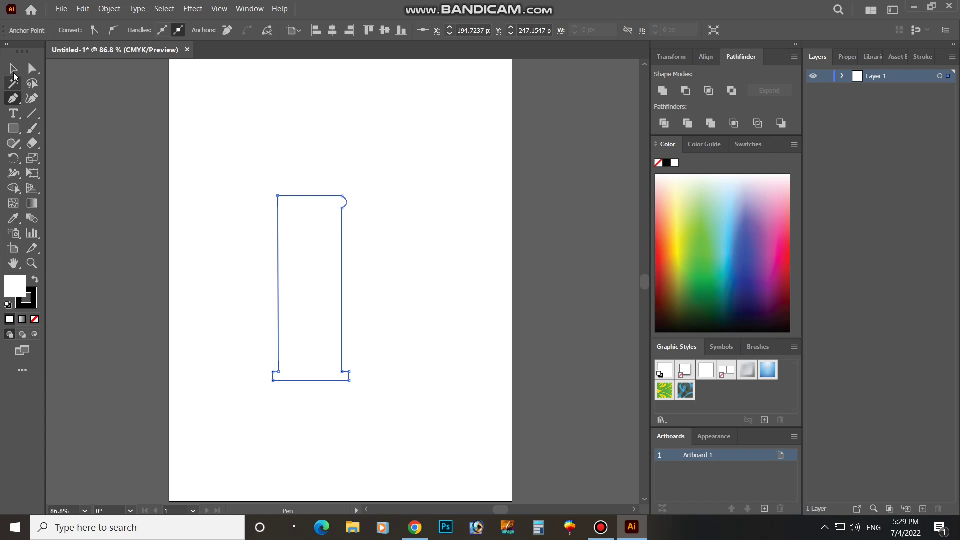
Move the column outline slightly down and to the right, and narrow it to roughly two thirds of its width
{"action": "left_click", "coordinate": [13, 72]}
{"action": "left_click", "coordinate": [243, 154]}
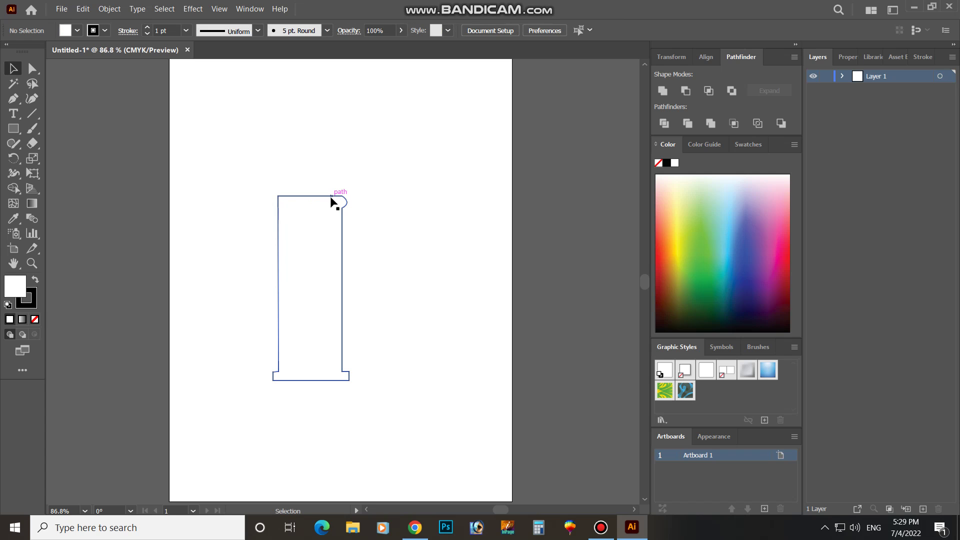
{"action": "left_click_drag", "start_coordinate": [331, 202], "coordinate": [340, 219]}
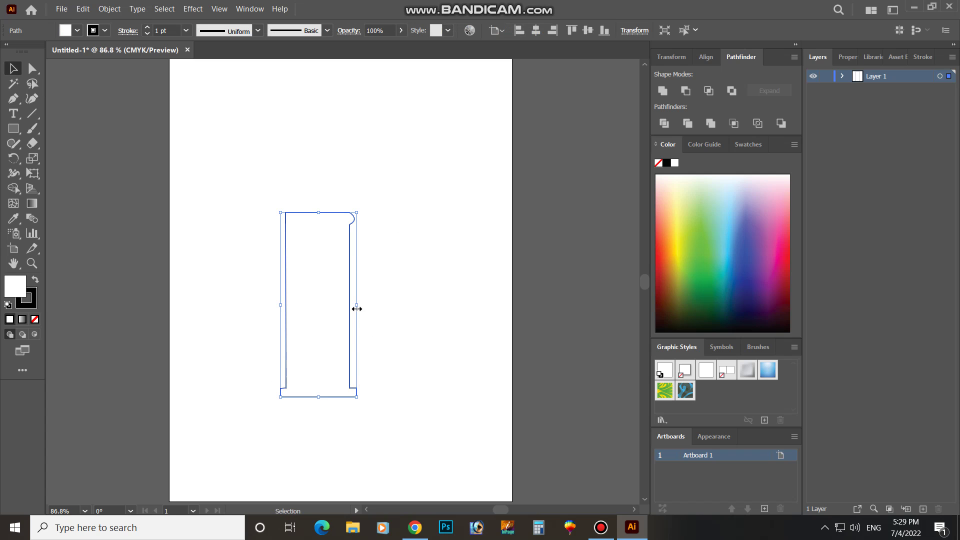
{"action": "left_click_drag", "start_coordinate": [357, 308], "coordinate": [329, 310]}
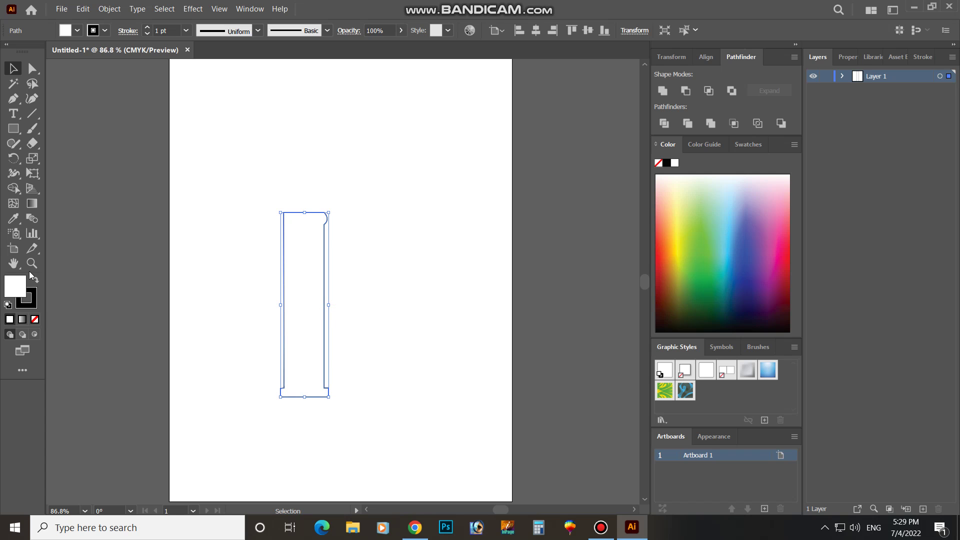
Fill the column with brown 725835 and remove its stroke
{"action": "double_click", "coordinate": [15, 287]}
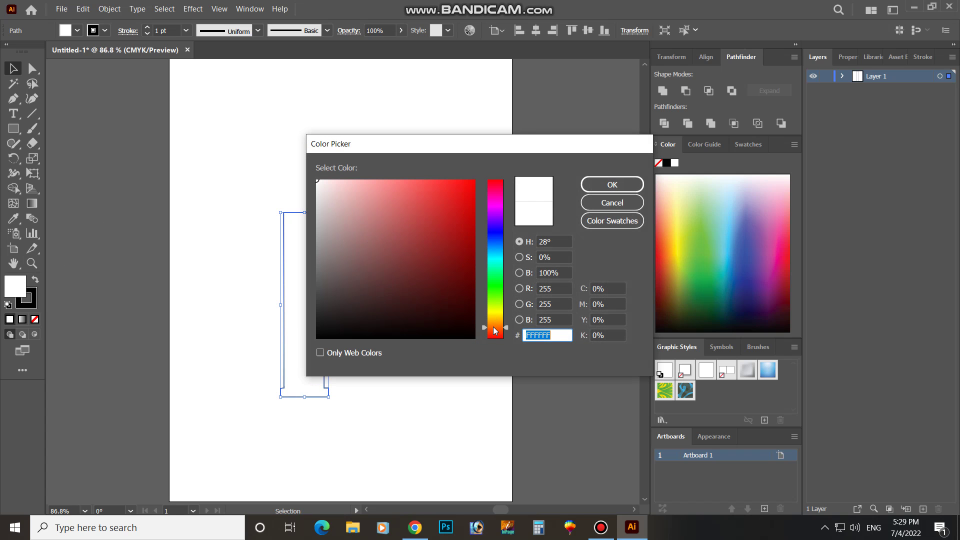
{"action": "left_click_drag", "start_coordinate": [494, 331], "coordinate": [495, 326]}
{"action": "left_click_drag", "start_coordinate": [390, 253], "coordinate": [403, 266]}
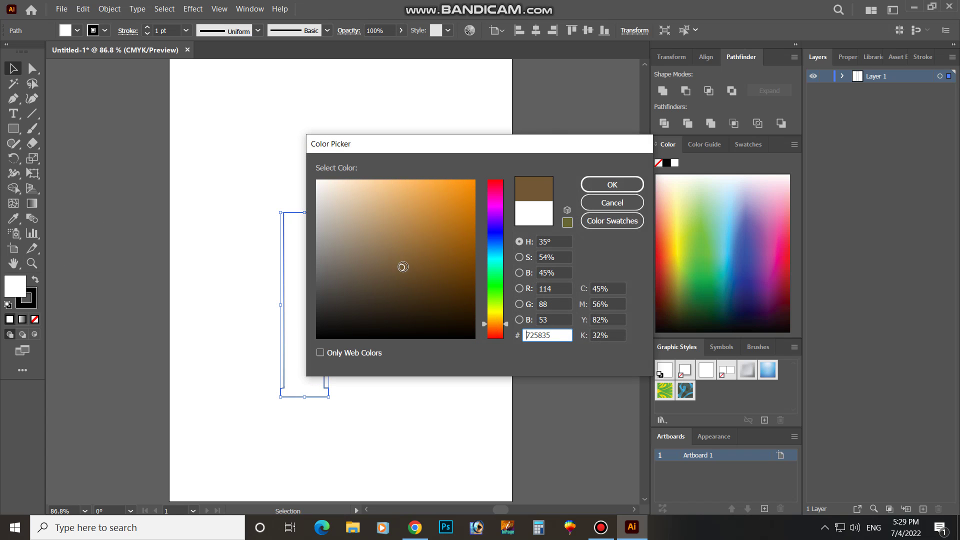
{"action": "left_click", "coordinate": [611, 185]}
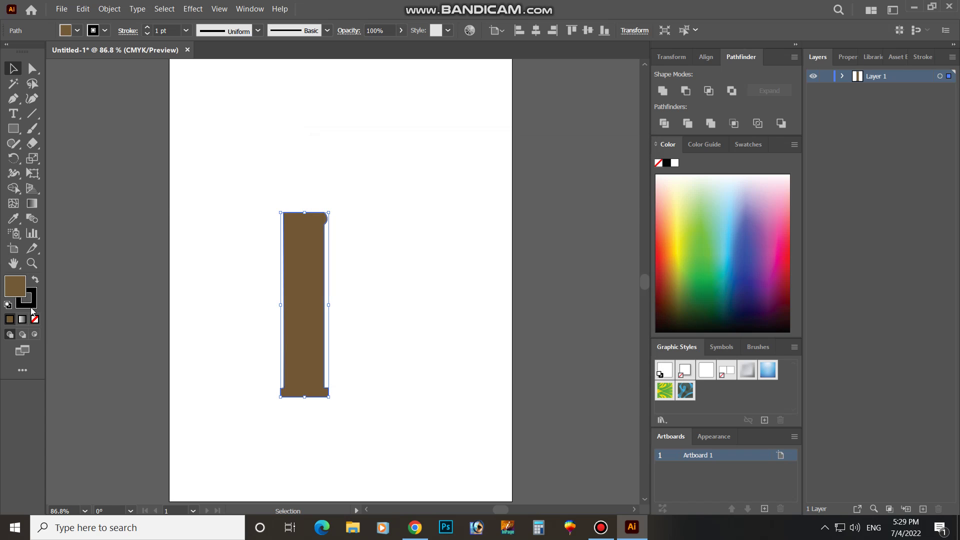
{"action": "left_click", "coordinate": [36, 306]}
{"action": "left_click", "coordinate": [34, 319]}
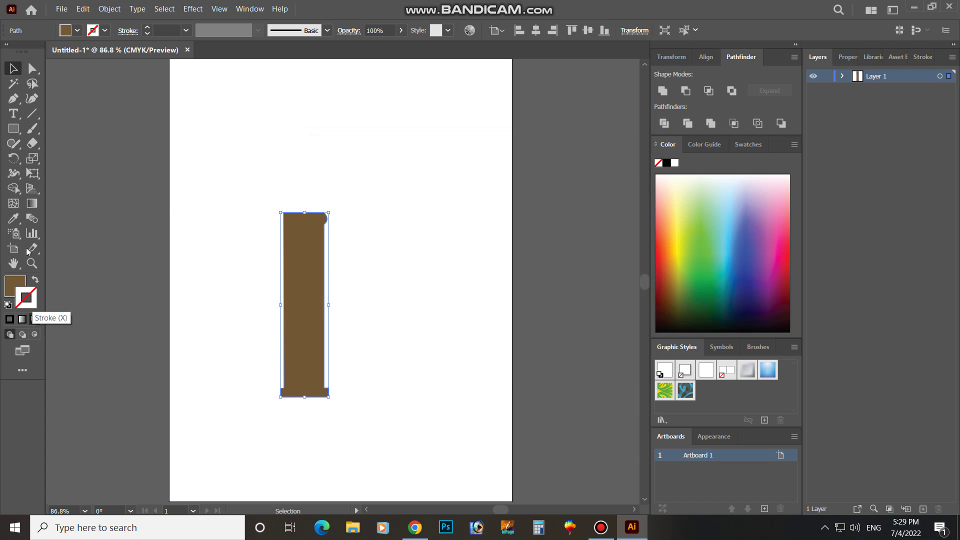
Draw a closed horizontal leaf shape above the column with the Pen tool, pointed on the left and blunt on the right
{"action": "left_click", "coordinate": [13, 103]}
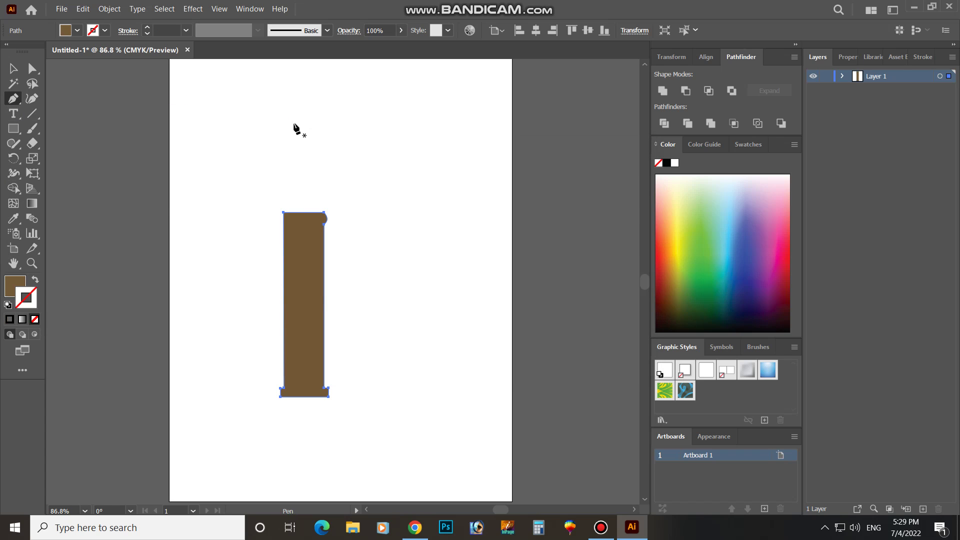
{"action": "left_click", "coordinate": [309, 133]}
{"action": "left_click_drag", "start_coordinate": [243, 142], "coordinate": [195, 160]}
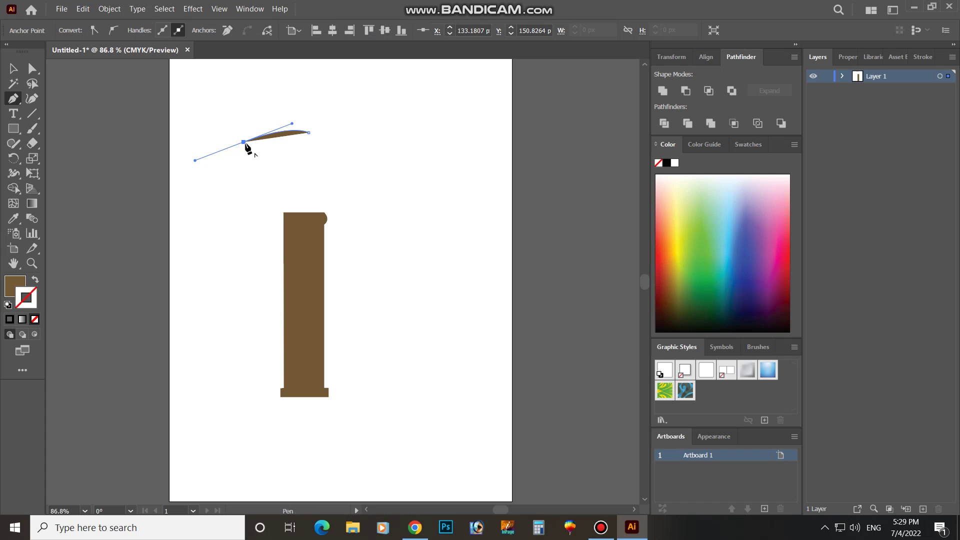
{"action": "left_click_drag", "start_coordinate": [308, 145], "coordinate": [329, 135]}
{"action": "left_click", "coordinate": [309, 145]}
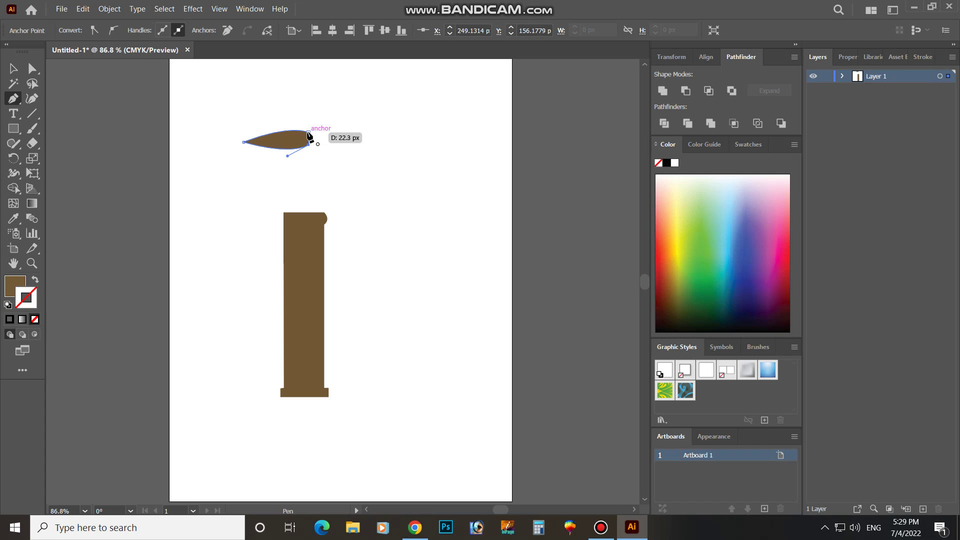
{"action": "left_click", "coordinate": [308, 132]}
Fill the leaf shape with yellow D8CE73 and place seven smaller, evenly spaced copies down the column's right edge
{"action": "left_click", "coordinate": [11, 68]}
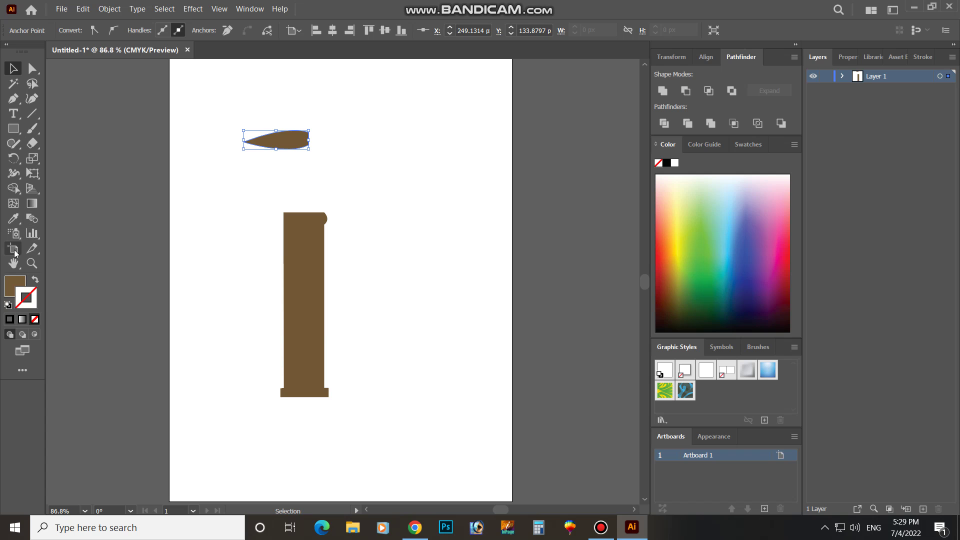
{"action": "double_click", "coordinate": [11, 285]}
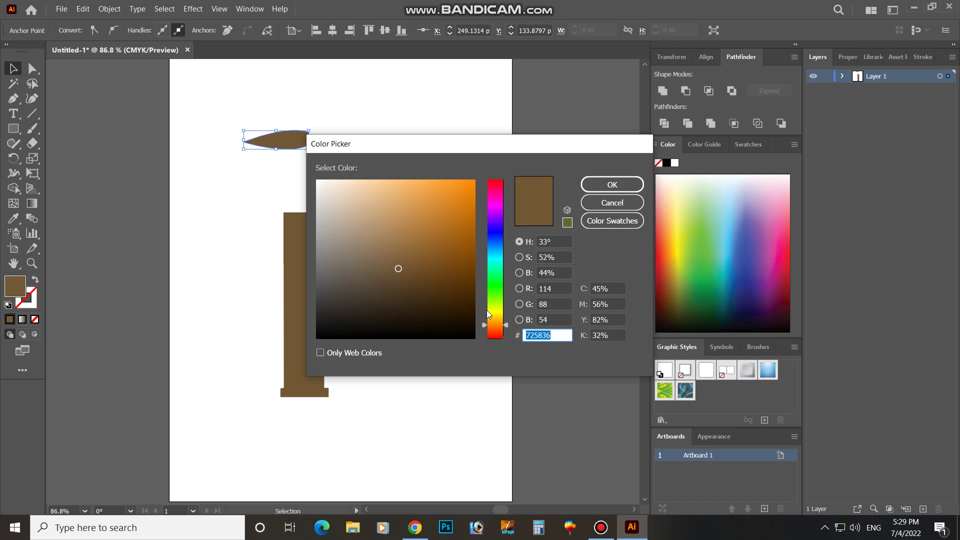
{"action": "left_click", "coordinate": [488, 314]}
{"action": "left_click", "coordinate": [390, 203]}
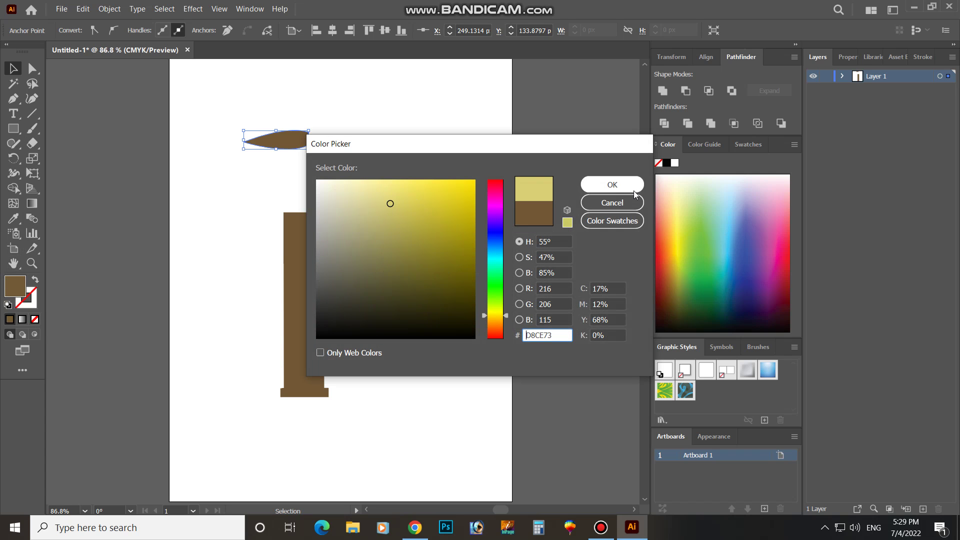
{"action": "left_click", "coordinate": [634, 194]}
{"action": "left_click_drag", "start_coordinate": [281, 138], "coordinate": [314, 373]}
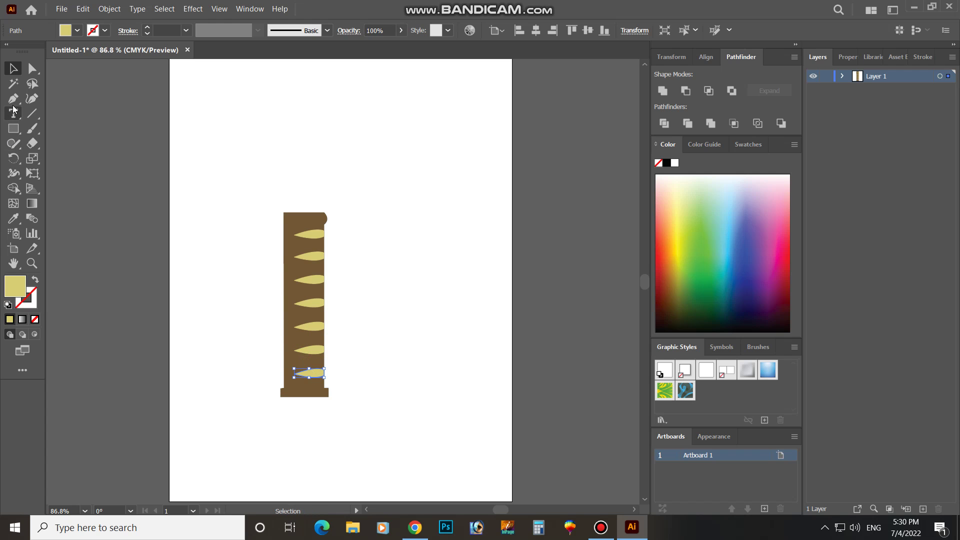
Draw a rectangle exactly covering the base of the column
{"action": "key", "text": "ctrl+space"}
{"action": "left_click_drag", "start_coordinate": [269, 415], "coordinate": [350, 380]}
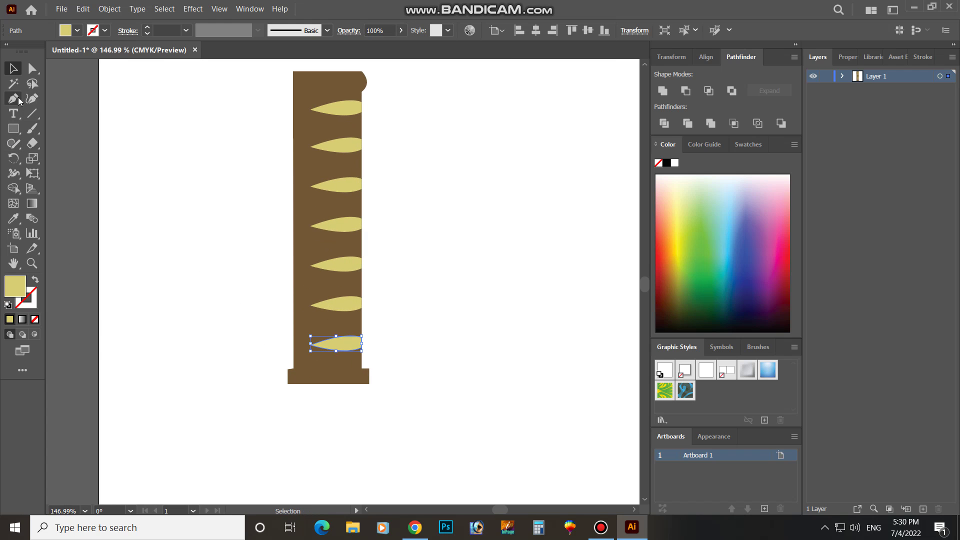
{"action": "left_click", "coordinate": [13, 128]}
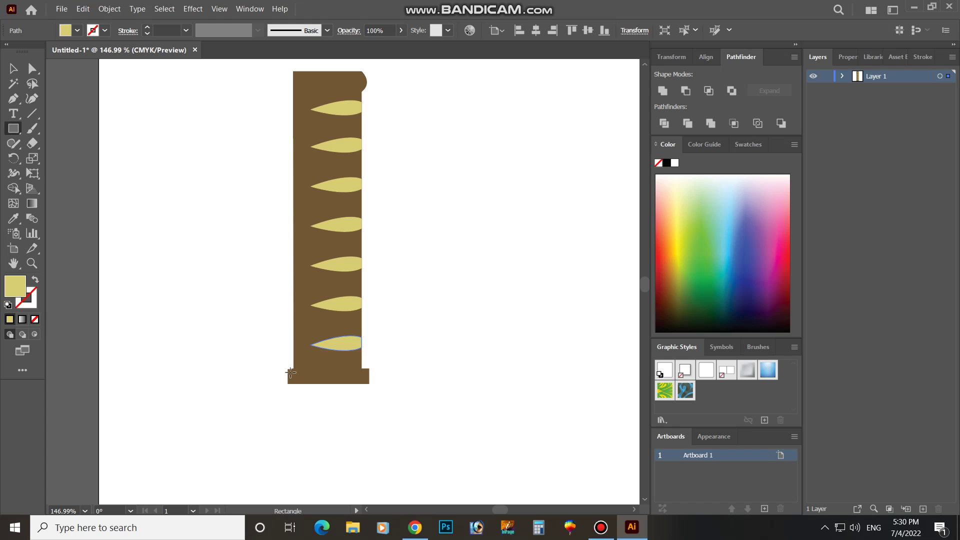
{"action": "left_click_drag", "start_coordinate": [288, 369], "coordinate": [369, 384]}
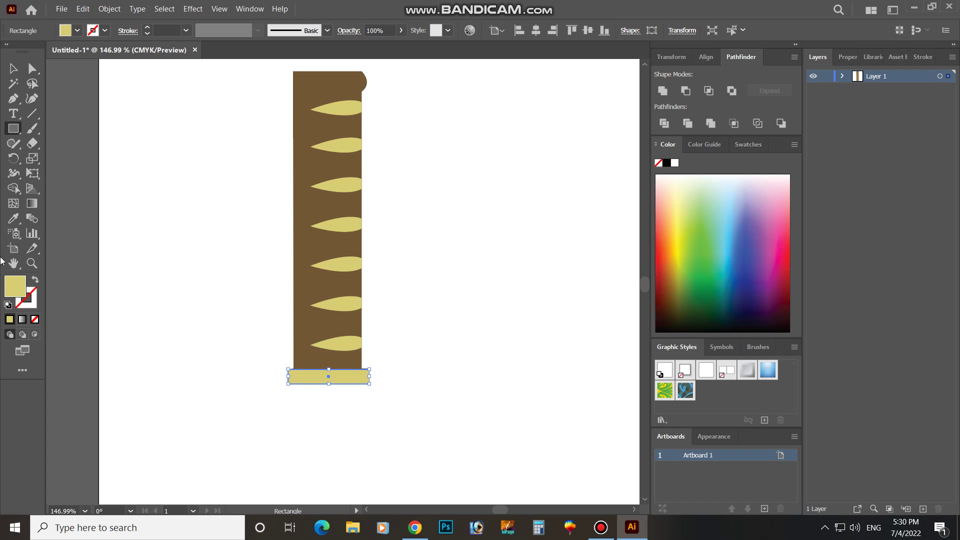
Fill the base rectangle with grey 7C7C79 and deselect it
{"action": "double_click", "coordinate": [18, 281]}
{"action": "left_click", "coordinate": [327, 288]}
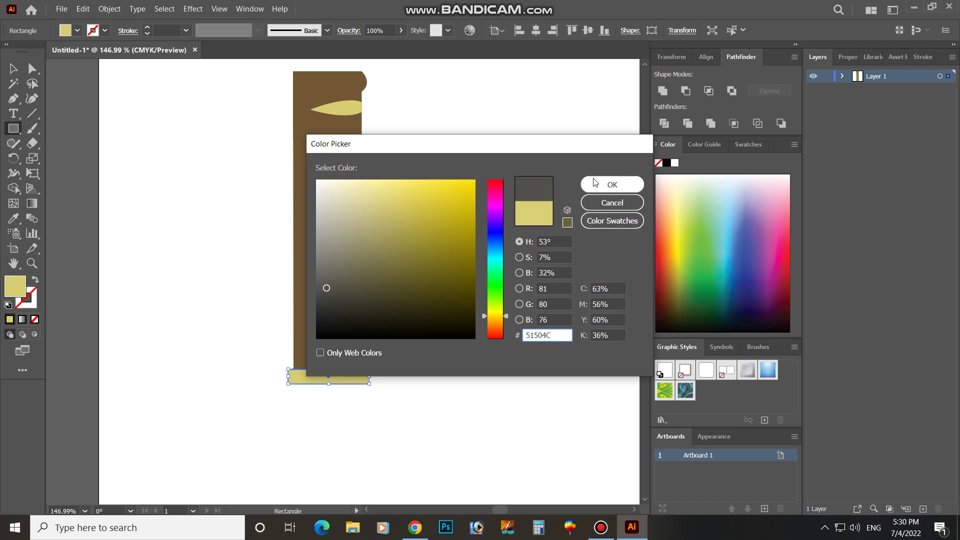
{"action": "left_click", "coordinate": [318, 272]}
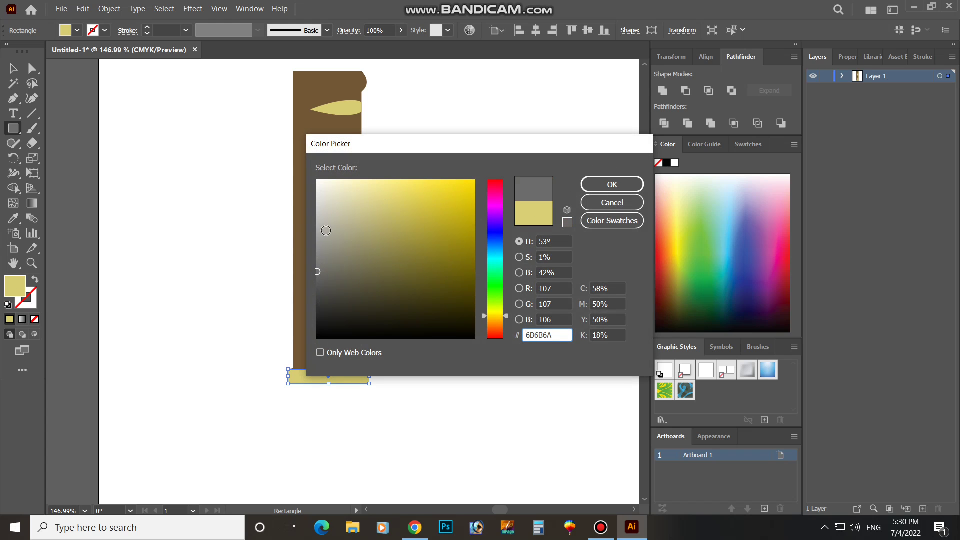
{"action": "left_click", "coordinate": [320, 259]}
{"action": "left_click", "coordinate": [595, 185]}
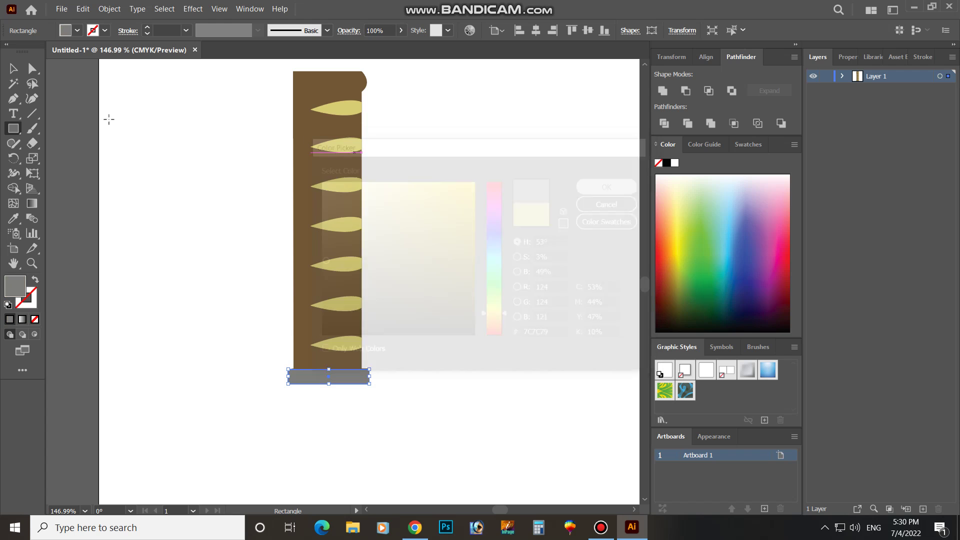
{"action": "left_click", "coordinate": [12, 69]}
{"action": "left_click", "coordinate": [112, 173]}
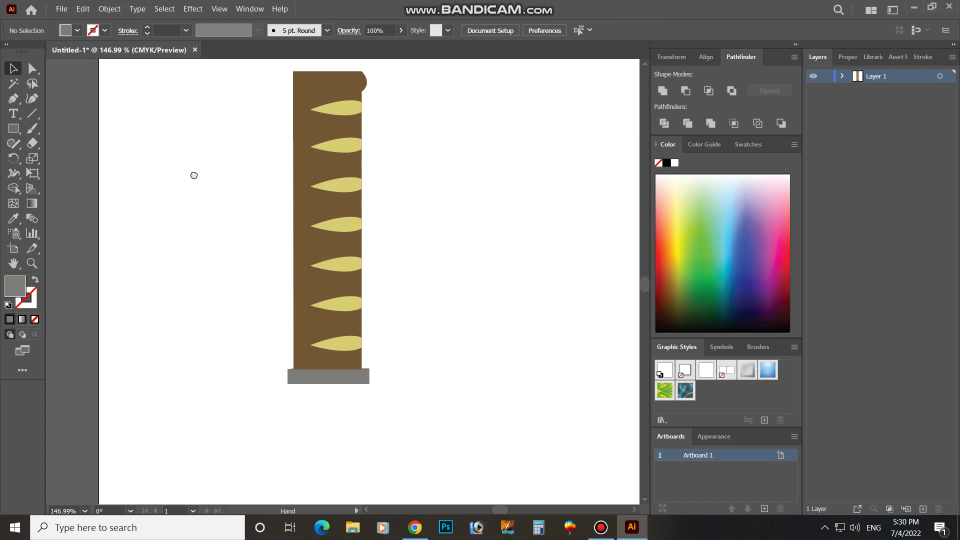
Duplicate the uppermost yellow leaf toward the column's left edge and reflect the copy across the vertical axis
{"action": "left_click_drag", "start_coordinate": [172, 231], "coordinate": [151, 300]}
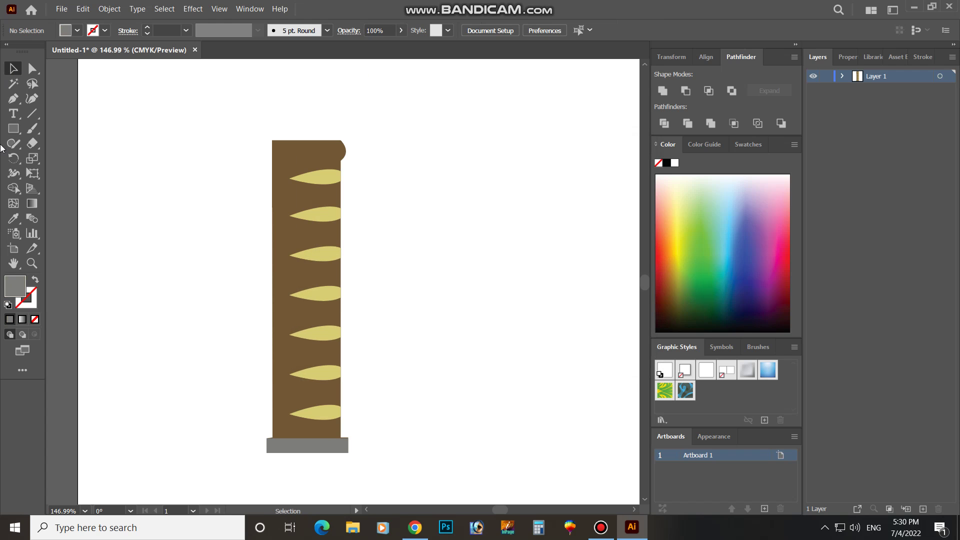
{"action": "left_click", "coordinate": [310, 180]}
{"action": "left_click_drag", "start_coordinate": [310, 181], "coordinate": [291, 178]}
{"action": "right_click", "coordinate": [291, 178]}
{"action": "mouse_move", "coordinate": [326, 359]}
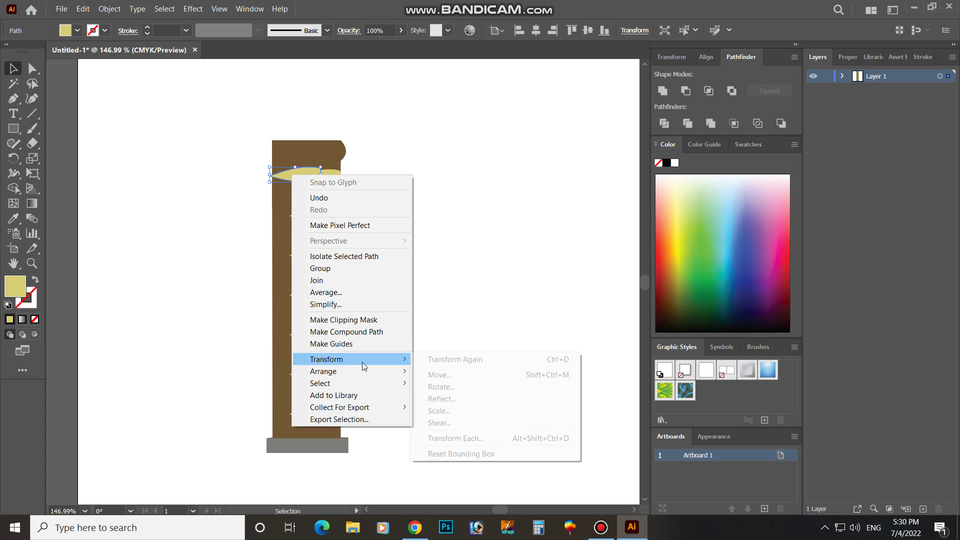
{"action": "left_click", "coordinate": [470, 398]}
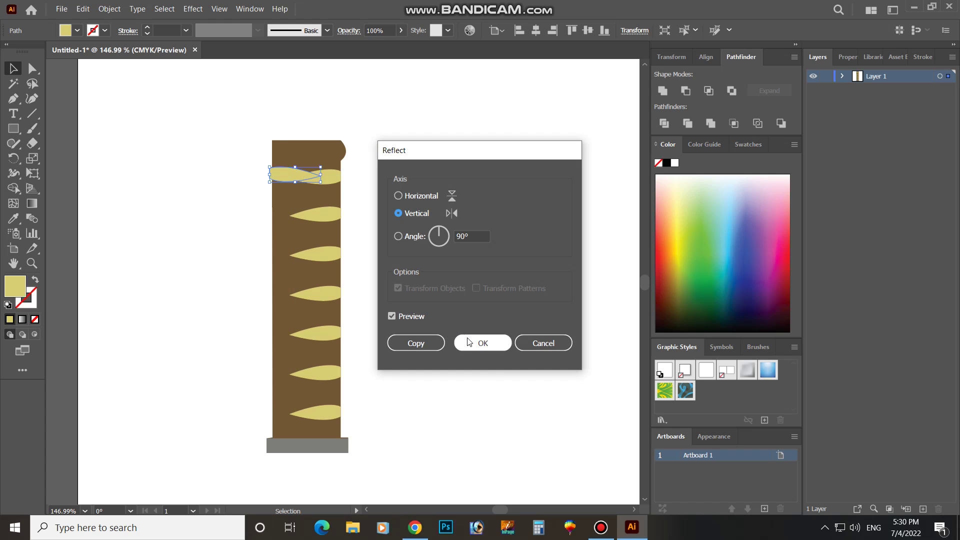
{"action": "left_click", "coordinate": [481, 342]}
Give the reflected leaf the base's grey and place it plus five copies down the column's left edge, between the yellow leaves
{"action": "key", "text": "i"}
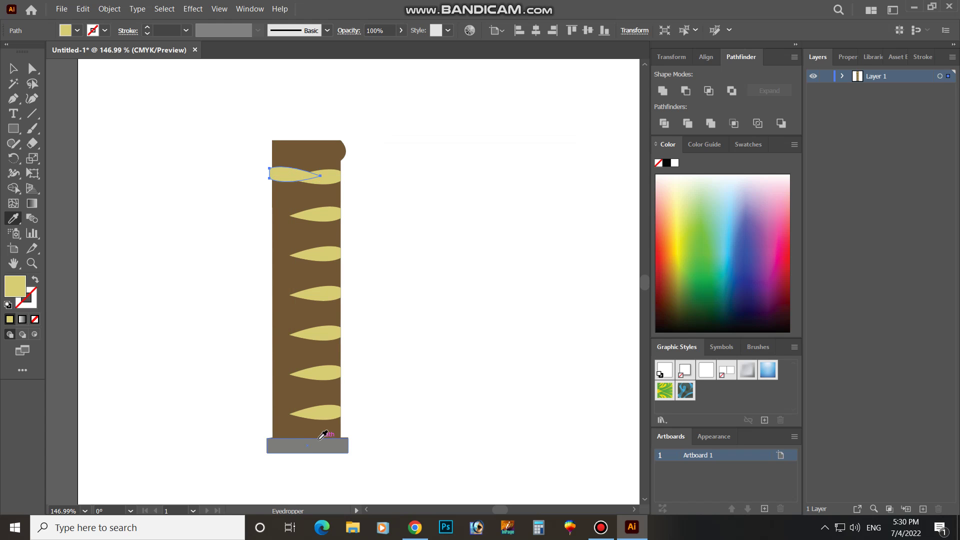
{"action": "left_click", "coordinate": [315, 444]}
{"action": "left_click", "coordinate": [14, 69]}
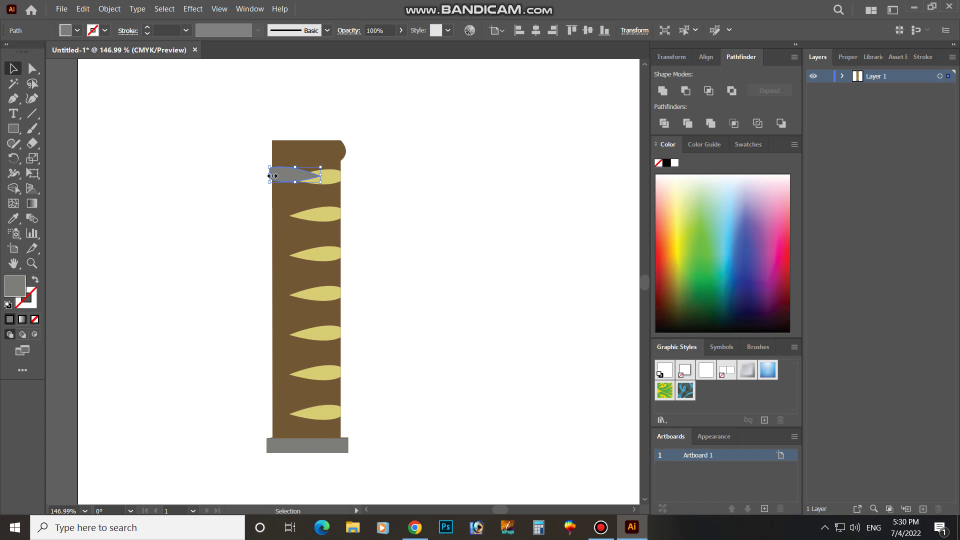
{"action": "left_click_drag", "start_coordinate": [284, 175], "coordinate": [290, 196]}
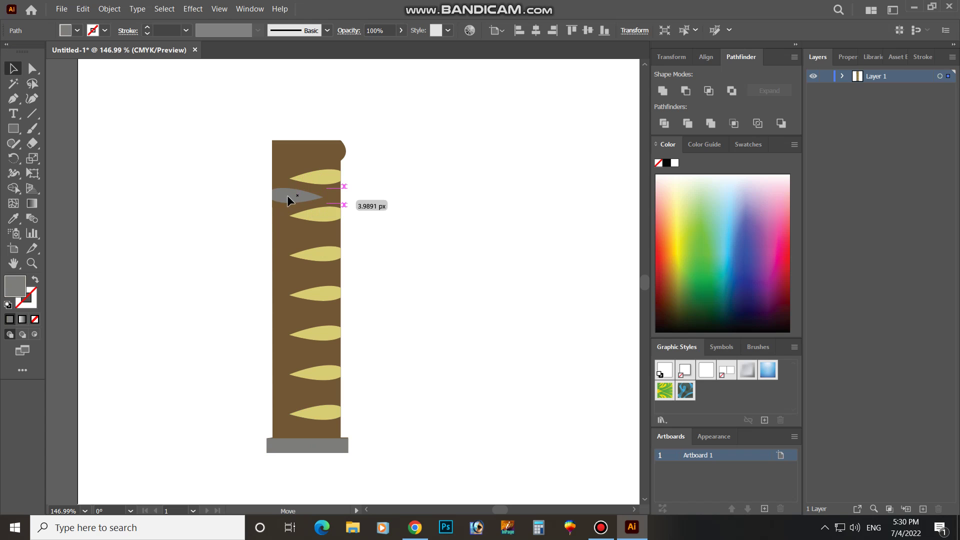
{"action": "left_click_drag", "start_coordinate": [287, 195], "coordinate": [288, 398]}
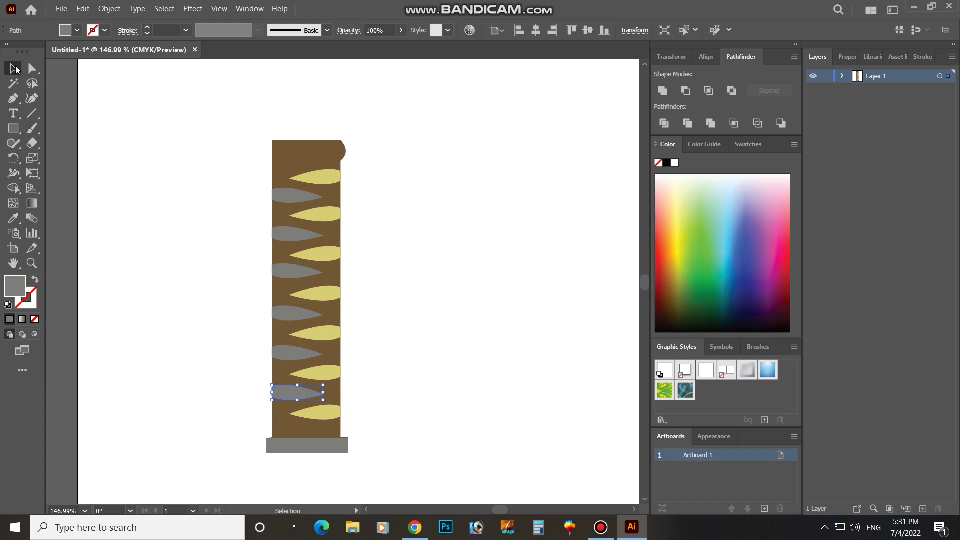
Draw a closed cap shape over the column's upper end with the Pen tool, following the rounded bulge on the right
{"action": "left_click", "coordinate": [15, 129]}
{"action": "left_click", "coordinate": [12, 99]}
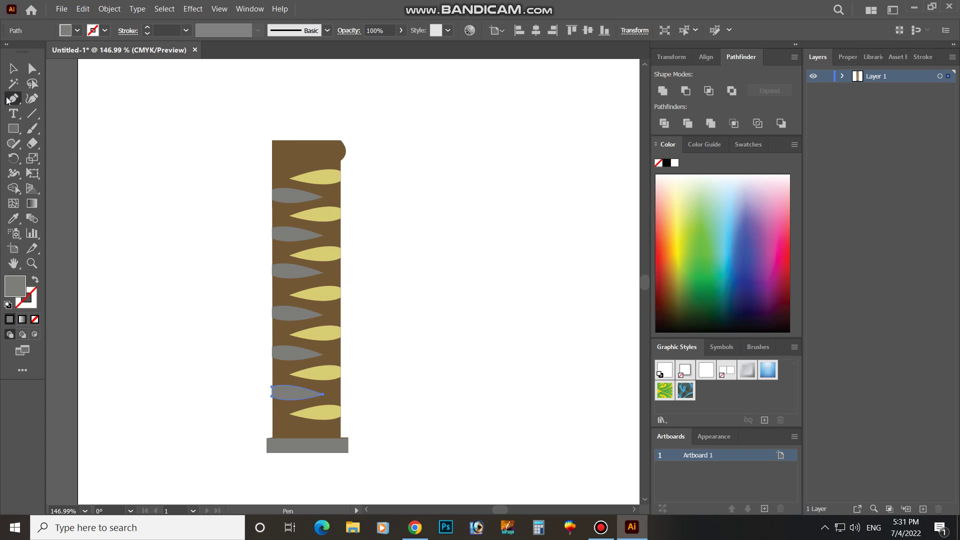
{"action": "left_click", "coordinate": [272, 141]}
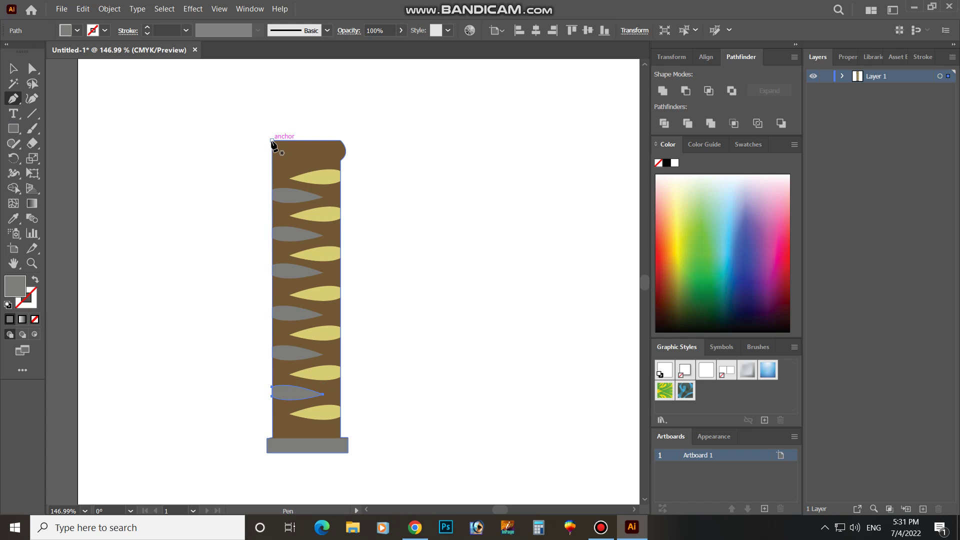
{"action": "left_click", "coordinate": [339, 140]}
{"action": "left_click", "coordinate": [341, 161]}
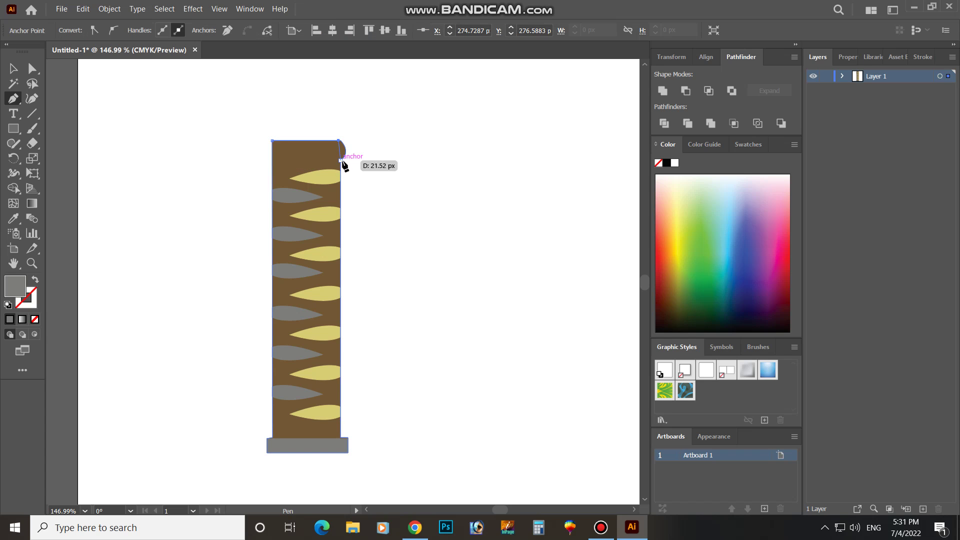
{"action": "left_click_drag", "start_coordinate": [329, 172], "coordinate": [330, 172]}
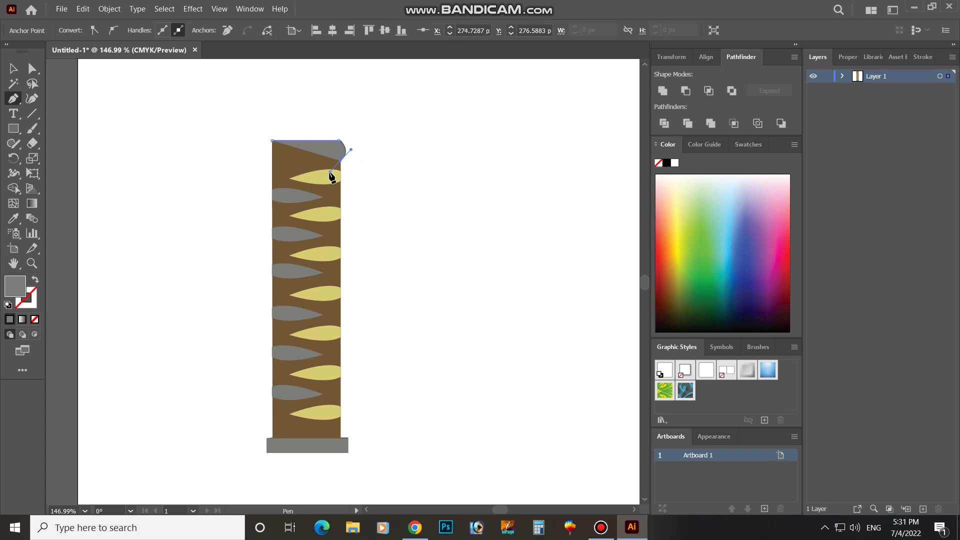
{"action": "left_click", "coordinate": [340, 161]}
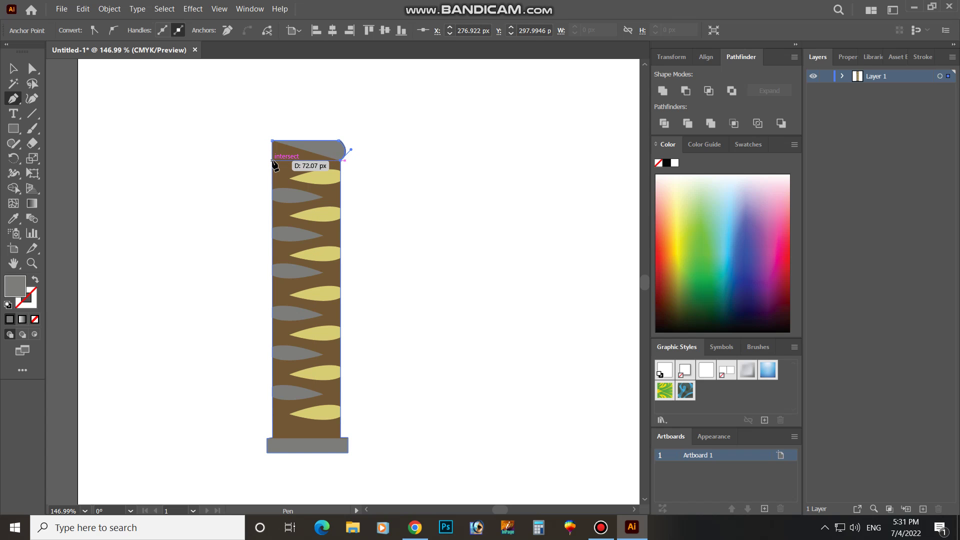
{"action": "left_click", "coordinate": [273, 161]}
{"action": "left_click", "coordinate": [272, 141]}
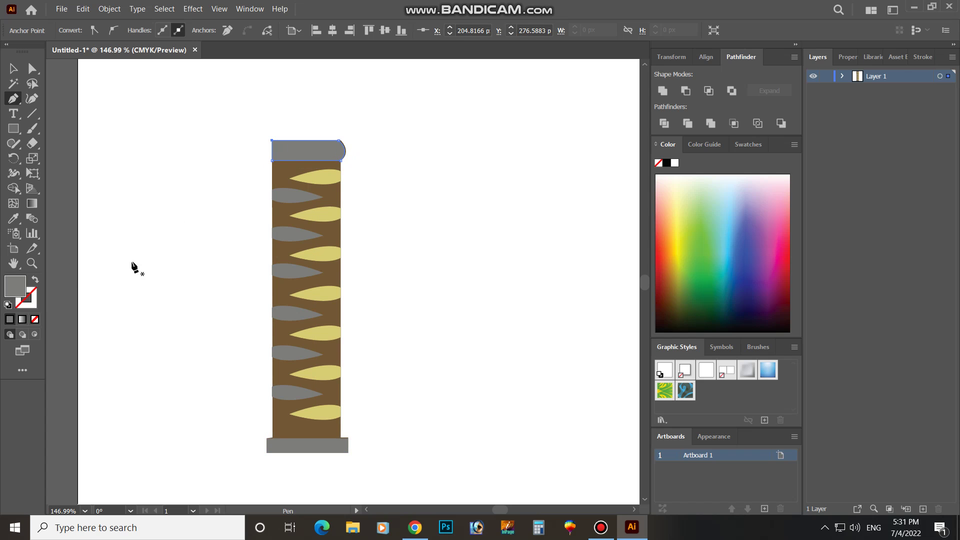
Fill the cap shape with dark grey 494949 and deselect it
{"action": "double_click", "coordinate": [16, 290]}
{"action": "left_click", "coordinate": [316, 292]}
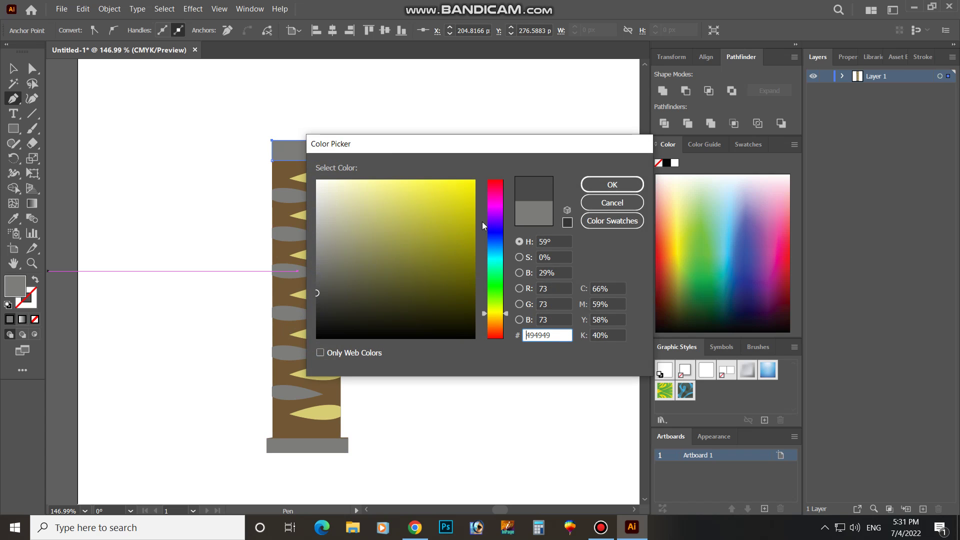
{"action": "left_click", "coordinate": [596, 185]}
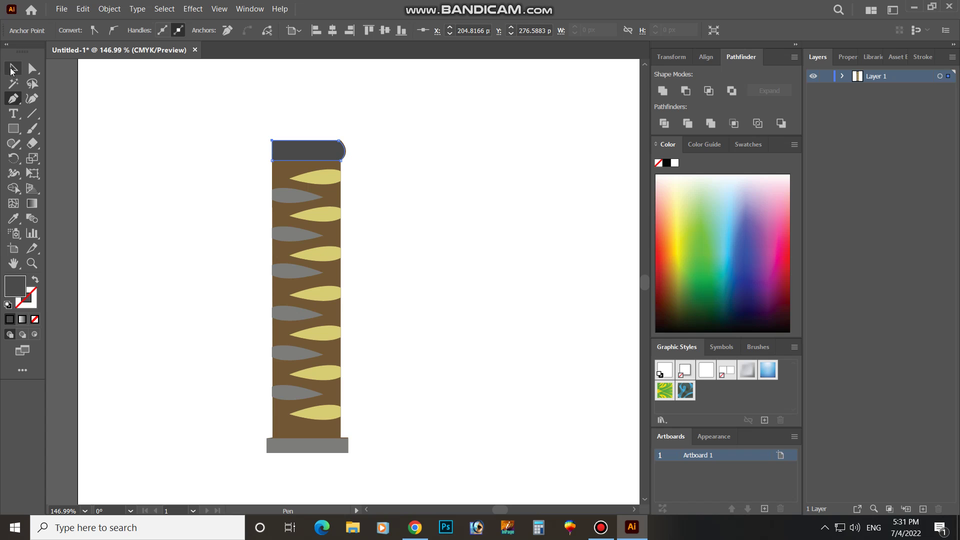
{"action": "left_click", "coordinate": [13, 68]}
{"action": "left_click", "coordinate": [227, 153]}
Group all parts of the column, then enlarge the group slightly and widen it
{"action": "left_click_drag", "start_coordinate": [229, 119], "coordinate": [229, 156]}
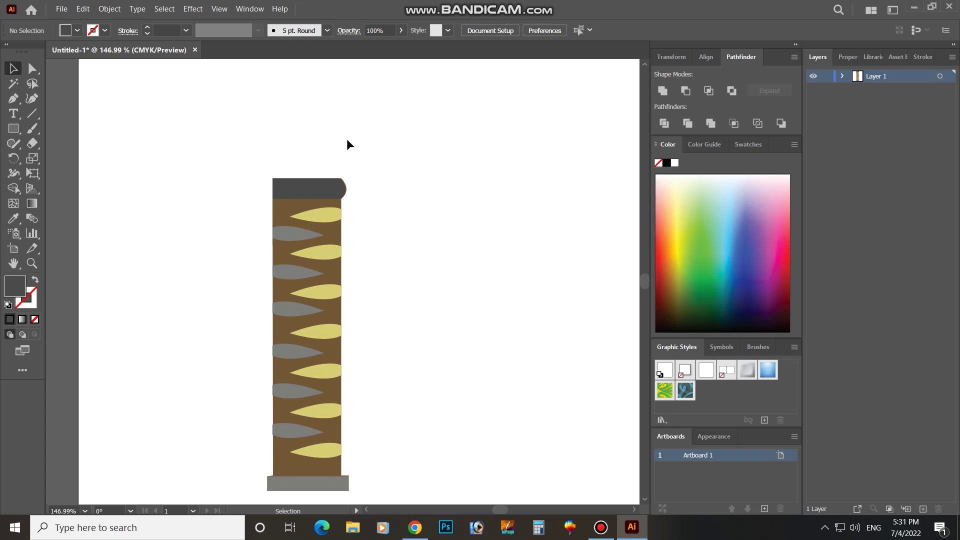
{"action": "left_click_drag", "start_coordinate": [347, 140], "coordinate": [203, 488]}
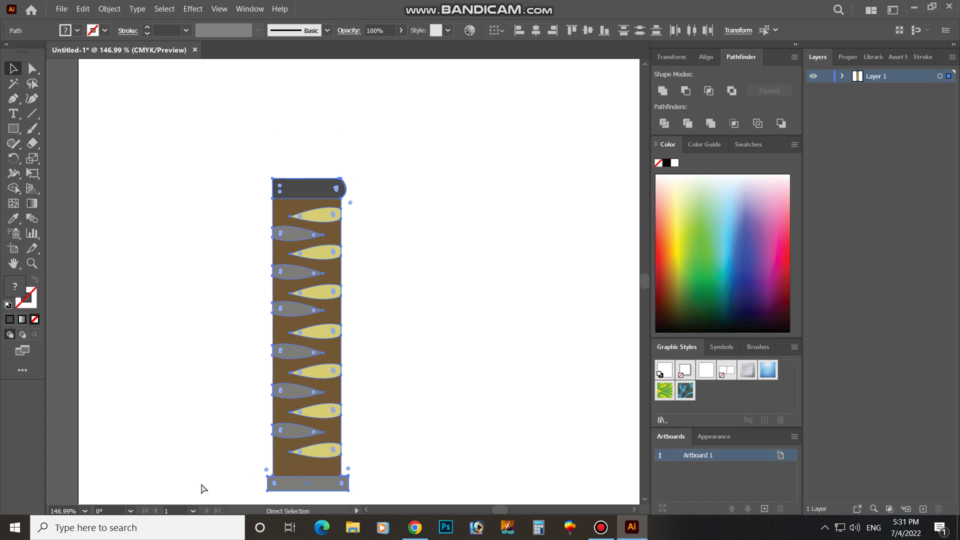
{"action": "key", "text": "ctrl+g"}
{"action": "key", "text": "ctrl+1"}
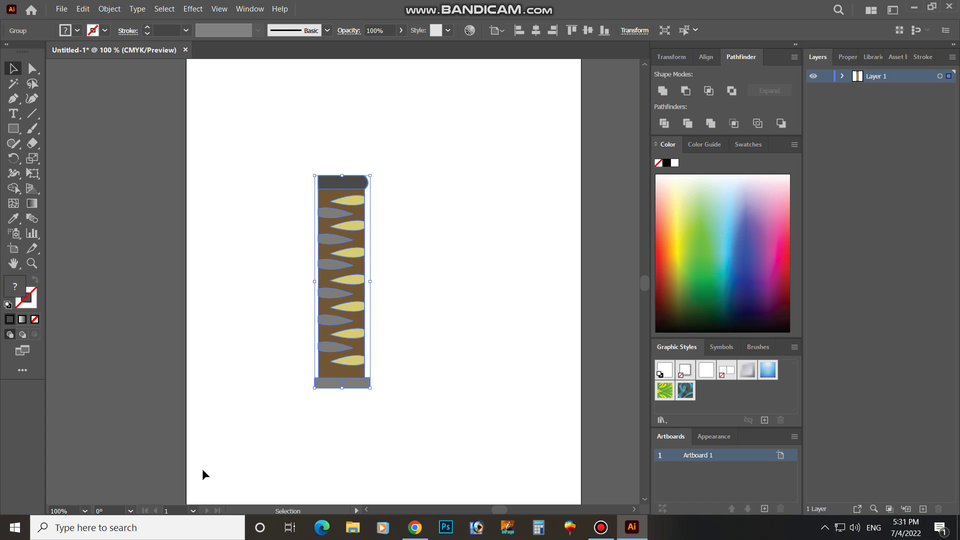
{"action": "left_click_drag", "start_coordinate": [368, 385], "coordinate": [374, 405]}
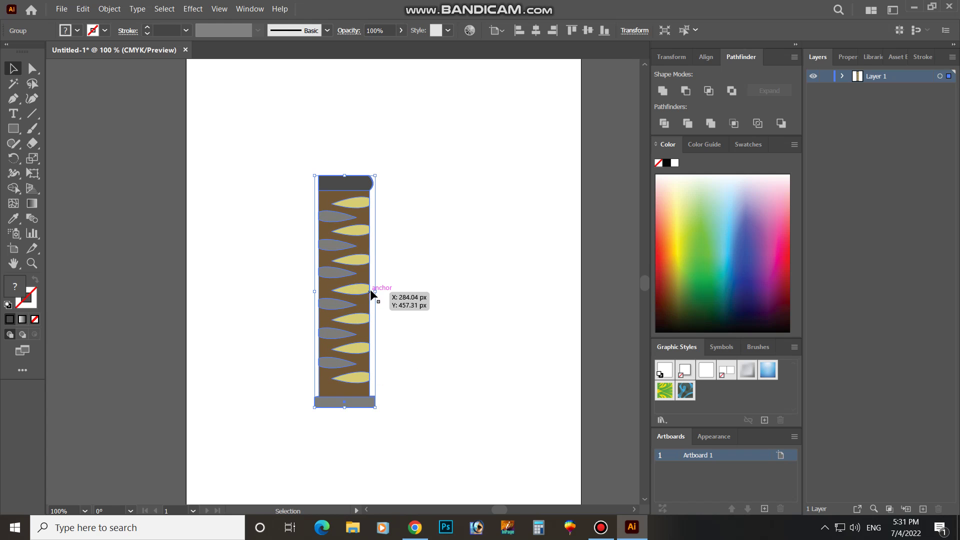
{"action": "left_click_drag", "start_coordinate": [375, 292], "coordinate": [382, 293]}
{"action": "left_click", "coordinate": [418, 278]}
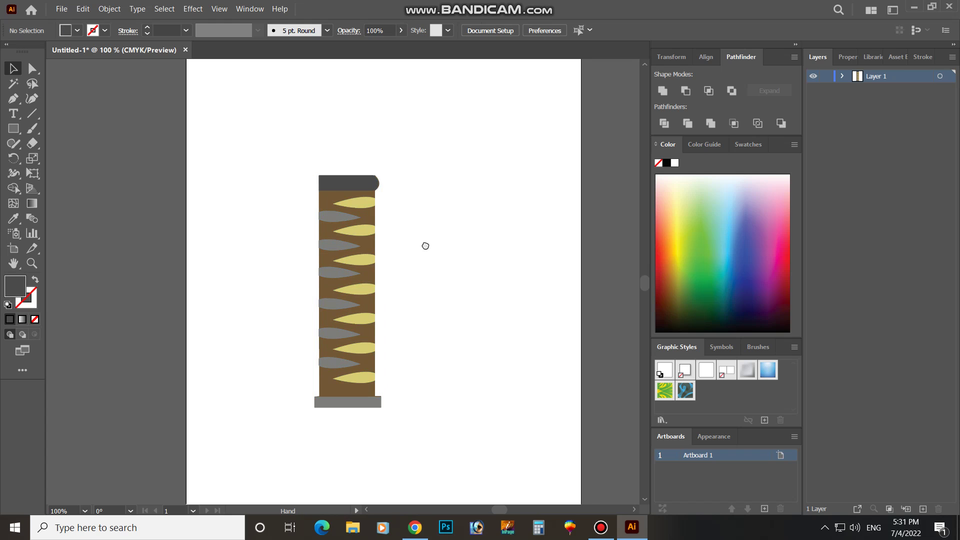
Scale the column group down, move it lower on the artboard, and deselect it
{"action": "left_click_drag", "start_coordinate": [424, 244], "coordinate": [413, 189]}
{"action": "left_click_drag", "start_coordinate": [366, 314], "coordinate": [394, 328]}
{"action": "left_click_drag", "start_coordinate": [389, 441], "coordinate": [373, 413]}
{"action": "left_click_drag", "start_coordinate": [347, 251], "coordinate": [348, 310]}
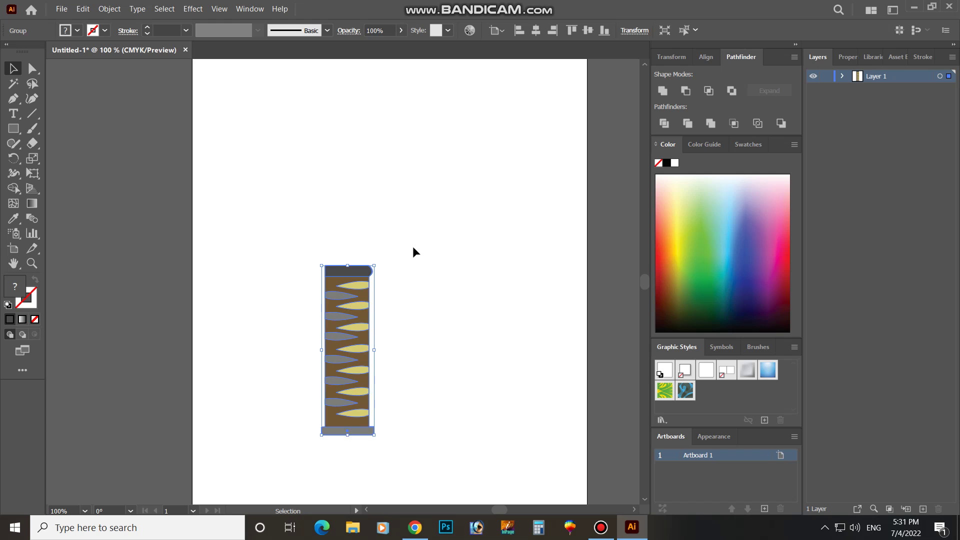
{"action": "left_click", "coordinate": [80, 166]}
Start an unfilled, dark-stroked Pen path on the cap's upper edge with a short curve to the left and a vertical segment
{"action": "key", "text": "p"}
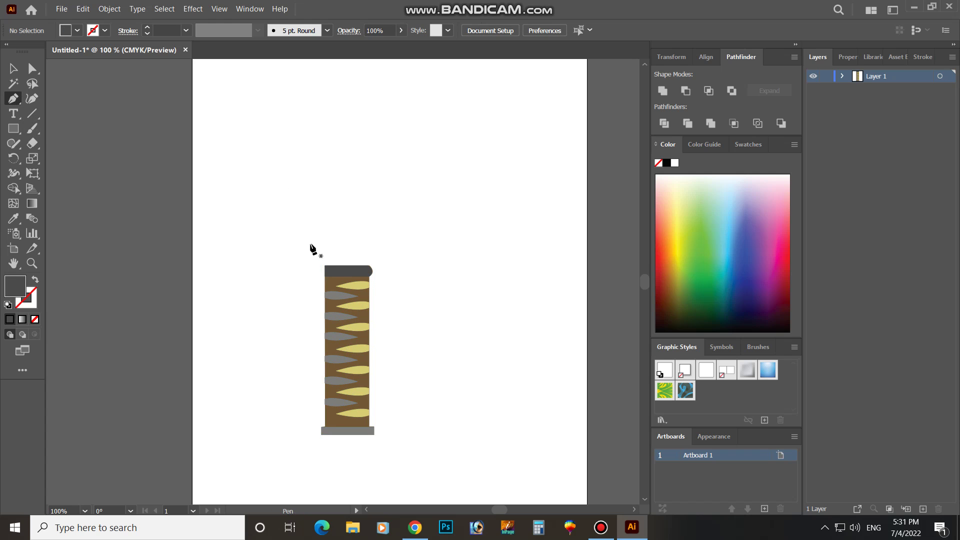
{"action": "left_click_drag", "start_coordinate": [336, 265], "coordinate": [313, 241]}
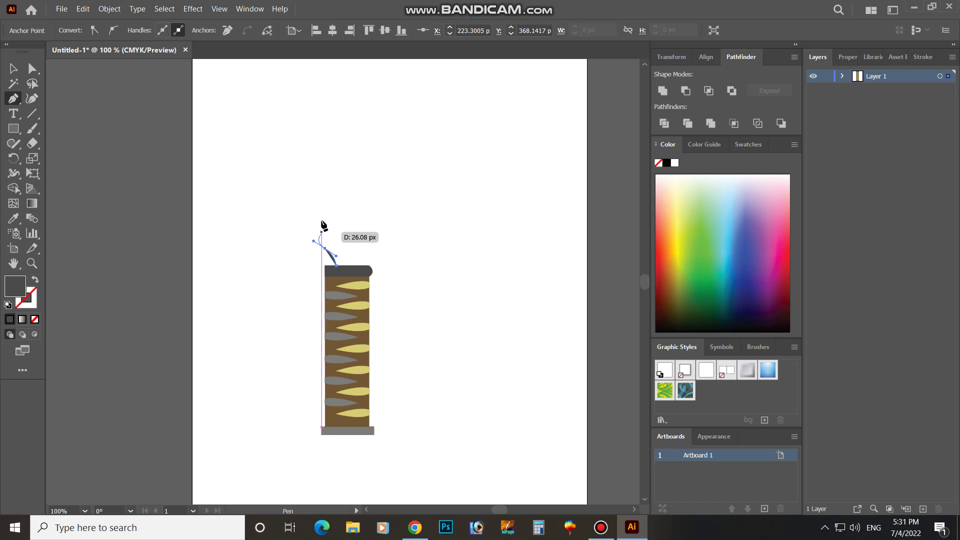
{"action": "left_click", "coordinate": [325, 249]}
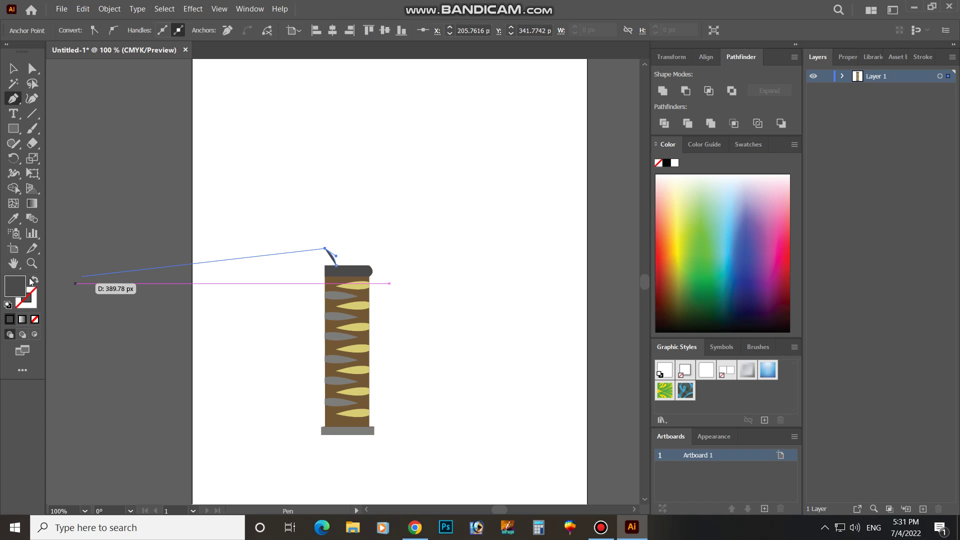
{"action": "left_click", "coordinate": [35, 280]}
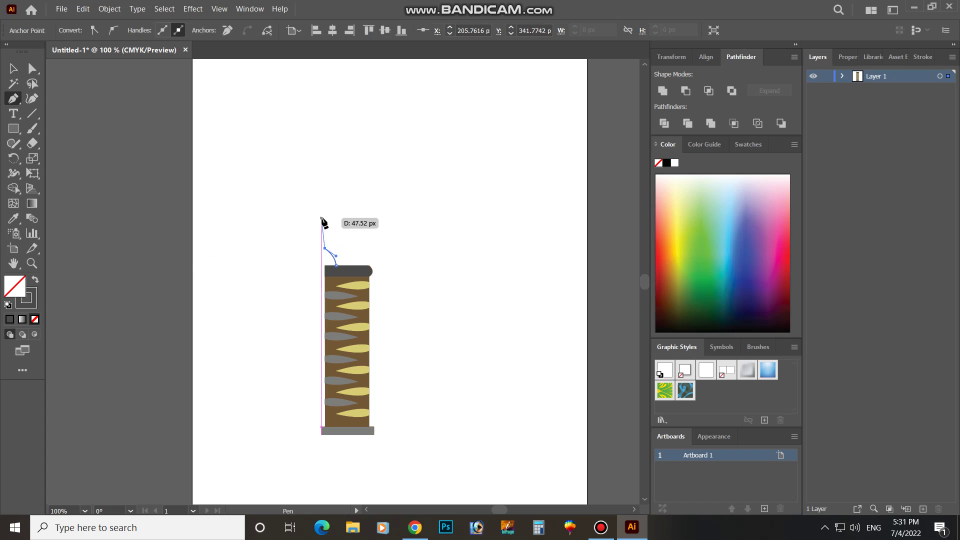
{"action": "left_click", "coordinate": [325, 220], "text": "shift"}
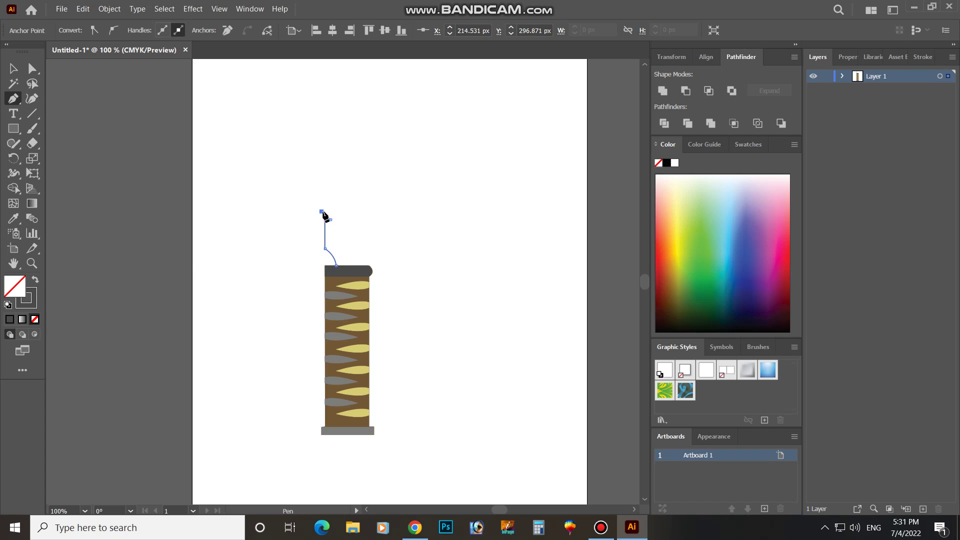
Continue the path upward with four small, closely spaced zigzag teeth
{"action": "left_click_drag", "start_coordinate": [321, 211], "coordinate": [329, 218]}
{"action": "scroll", "coordinate": [332, 207], "scroll_direction": "up", "scroll_amount": 3}
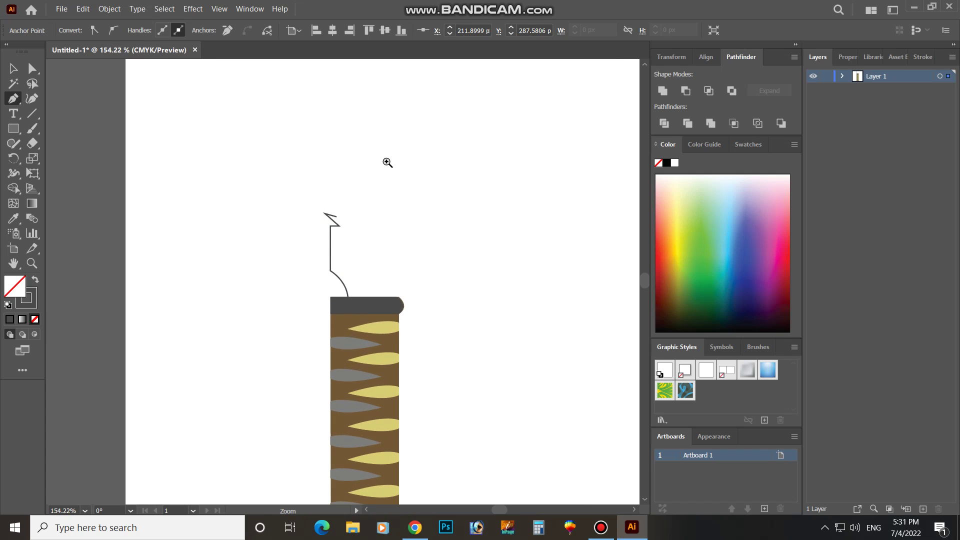
{"action": "left_click", "coordinate": [326, 207]}
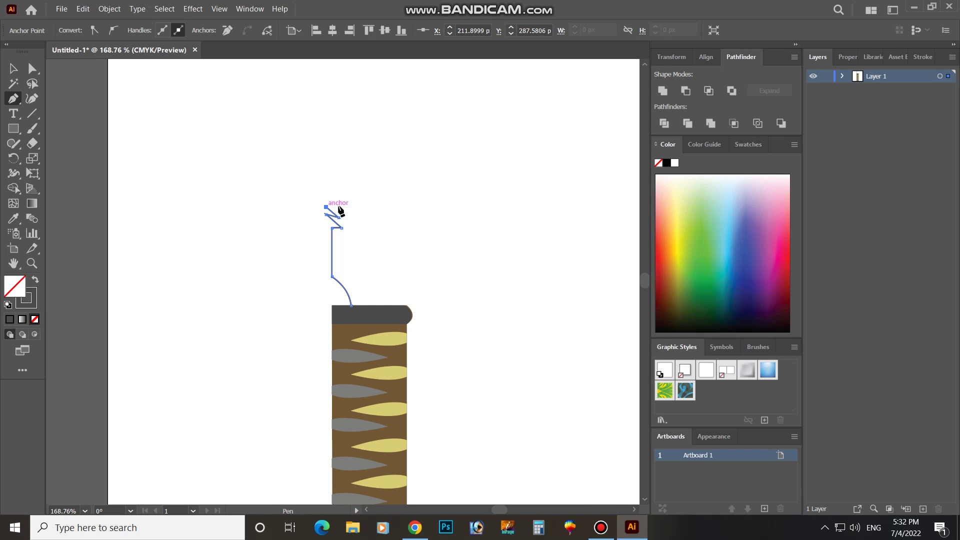
{"action": "left_click", "coordinate": [326, 198]}
{"action": "left_click", "coordinate": [335, 197]}
{"action": "left_click", "coordinate": [338, 195]}
{"action": "left_click", "coordinate": [326, 189]}
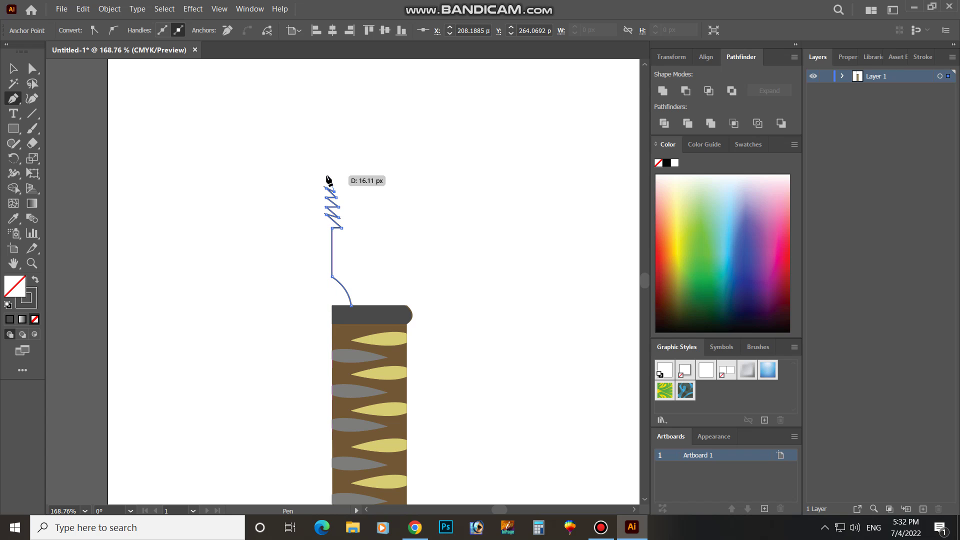
Extend the serrated edge upward with three more widely spaced teeth
{"action": "left_click", "coordinate": [326, 176]}
{"action": "left_click", "coordinate": [335, 183]}
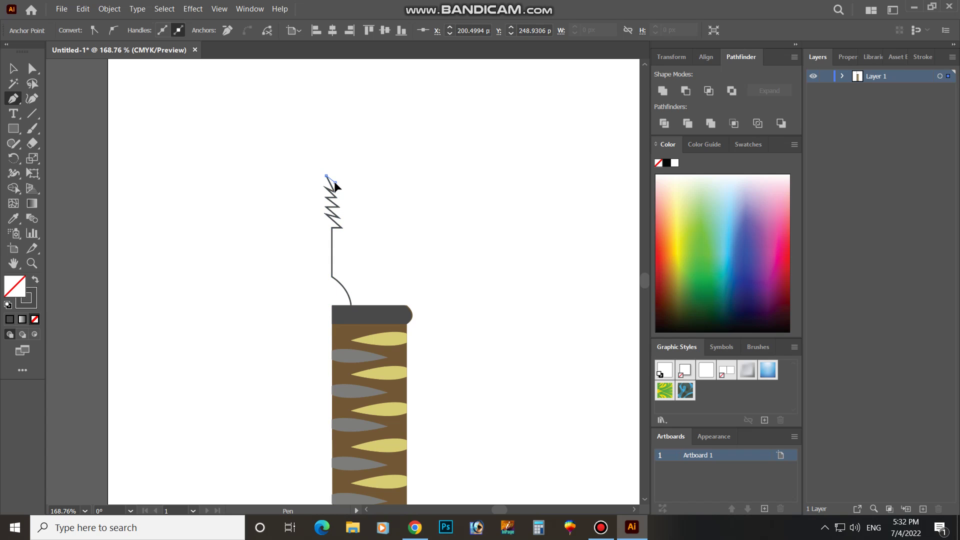
{"action": "left_click_drag", "start_coordinate": [345, 158], "coordinate": [349, 233]}
{"action": "left_click", "coordinate": [330, 229]}
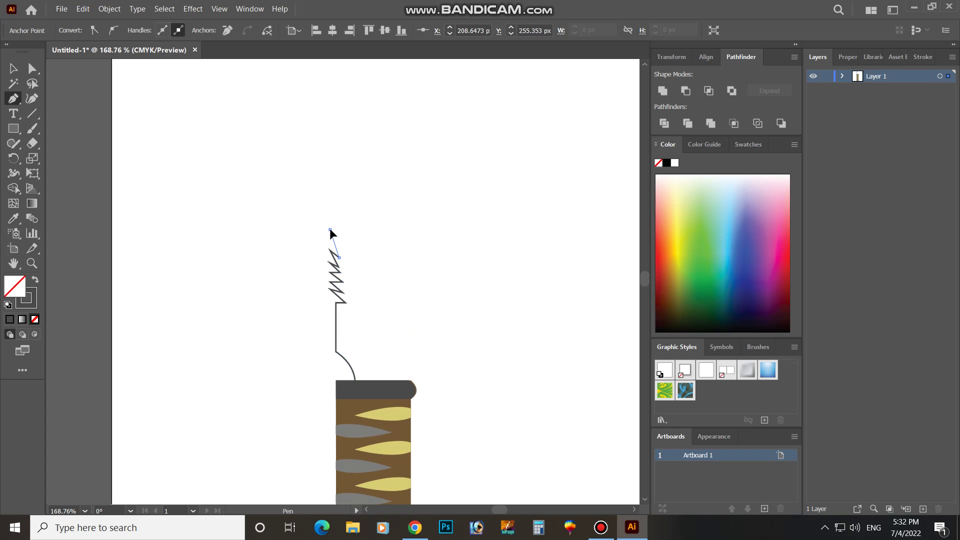
{"action": "left_click", "coordinate": [337, 224]}
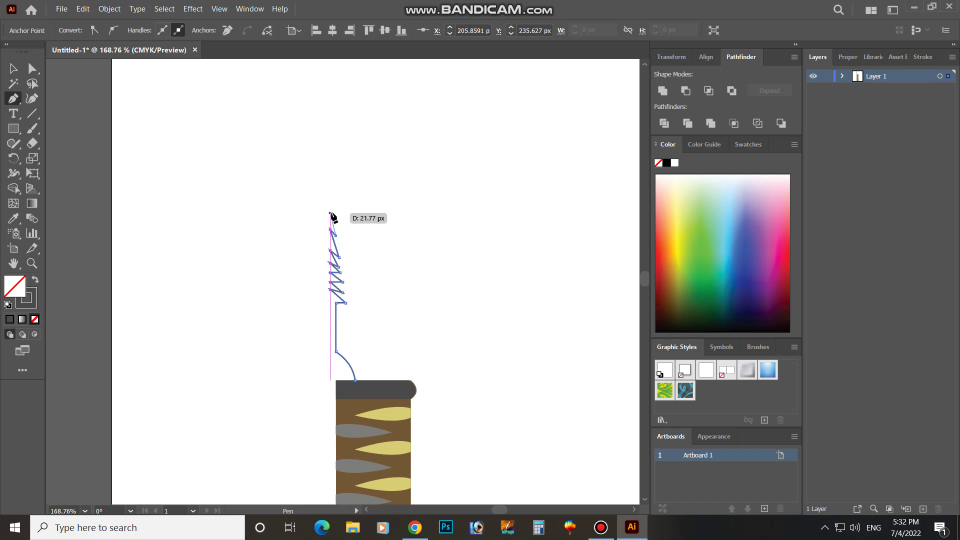
{"action": "left_click", "coordinate": [330, 211]}
{"action": "left_click", "coordinate": [336, 219]}
Add a long curved segment from the last tooth up to near the artboard's top edge, ending in a corner point
{"action": "left_click_drag", "start_coordinate": [343, 176], "coordinate": [348, 250]}
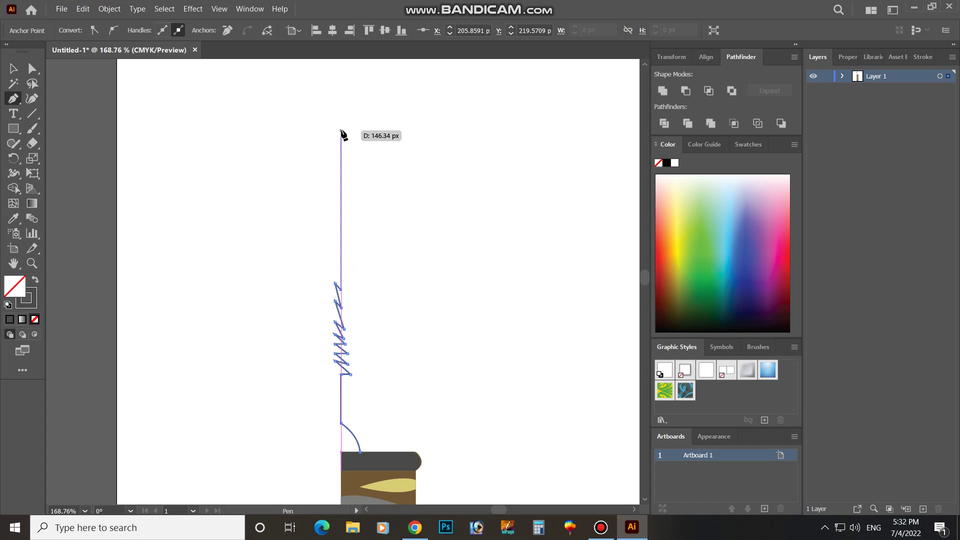
{"action": "key", "text": "ctrl+minus"}
{"action": "key", "text": "ctrl+minus"}
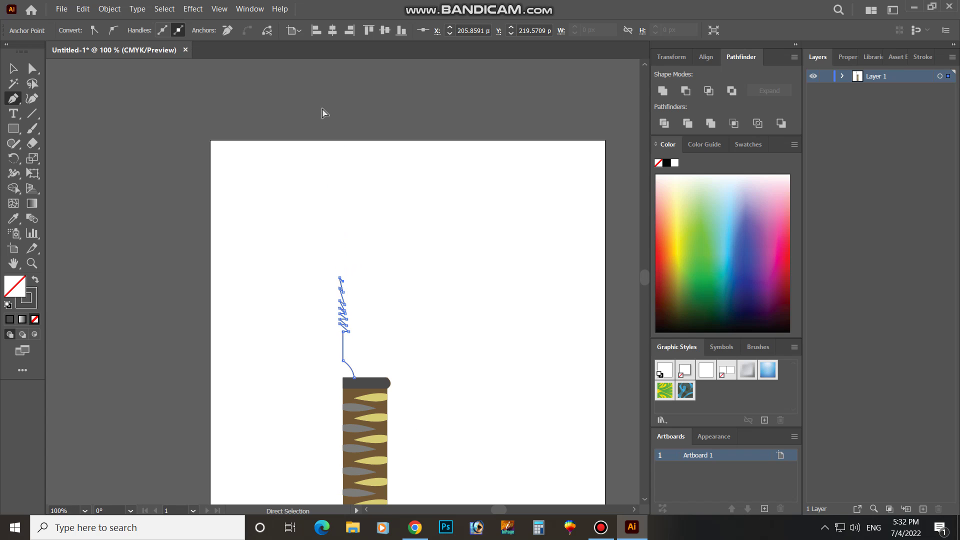
{"action": "left_click_drag", "start_coordinate": [340, 164], "coordinate": [326, 138]}
{"action": "left_click", "coordinate": [340, 165]}
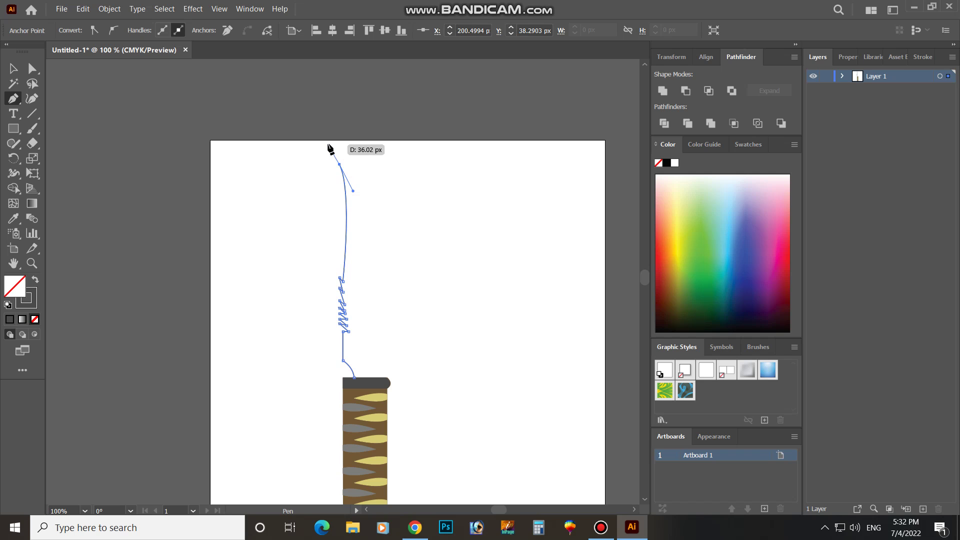
Extend the path to the blade's tip, curve it down the outer edge, and add a straight vertical segment below the curve
{"action": "left_click", "coordinate": [328, 143]}
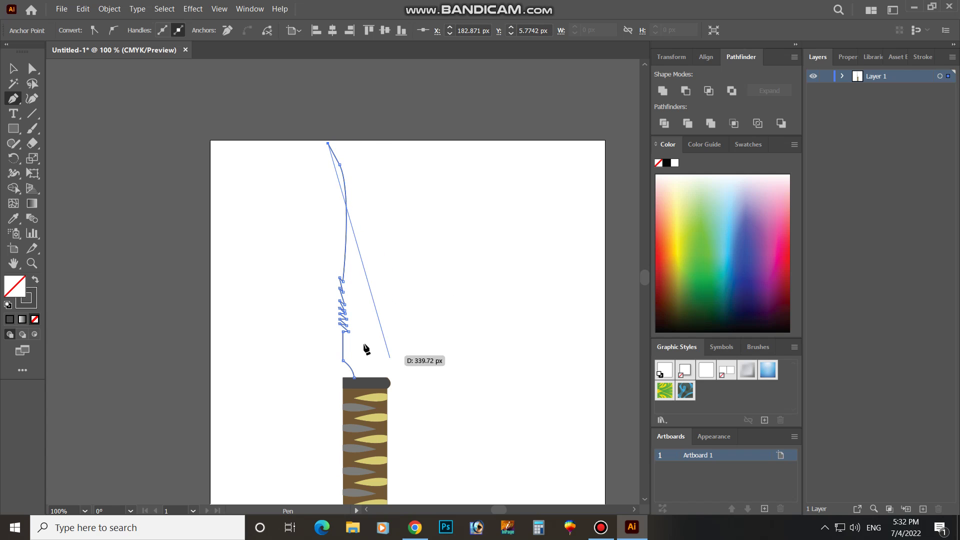
{"action": "left_click_drag", "start_coordinate": [392, 232], "coordinate": [408, 298]}
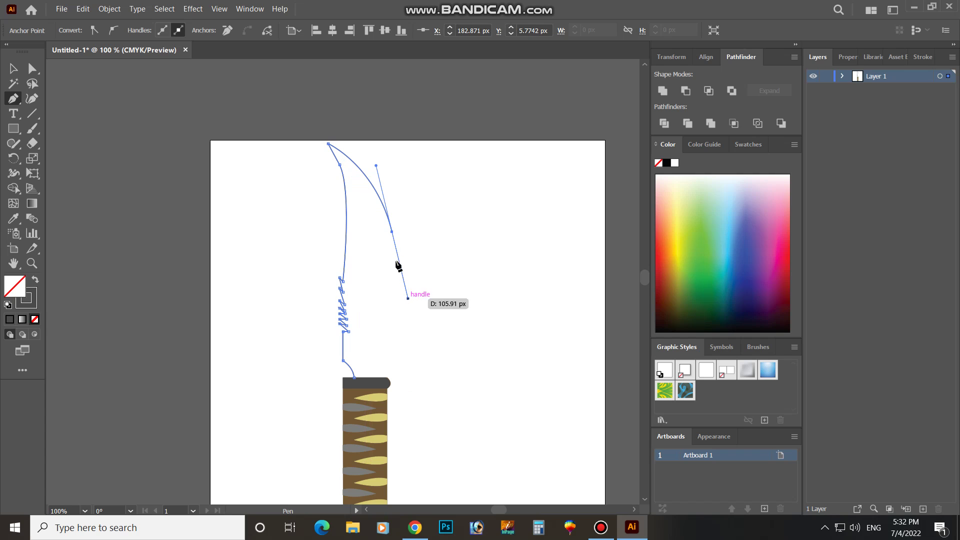
{"action": "left_click", "coordinate": [393, 310]}
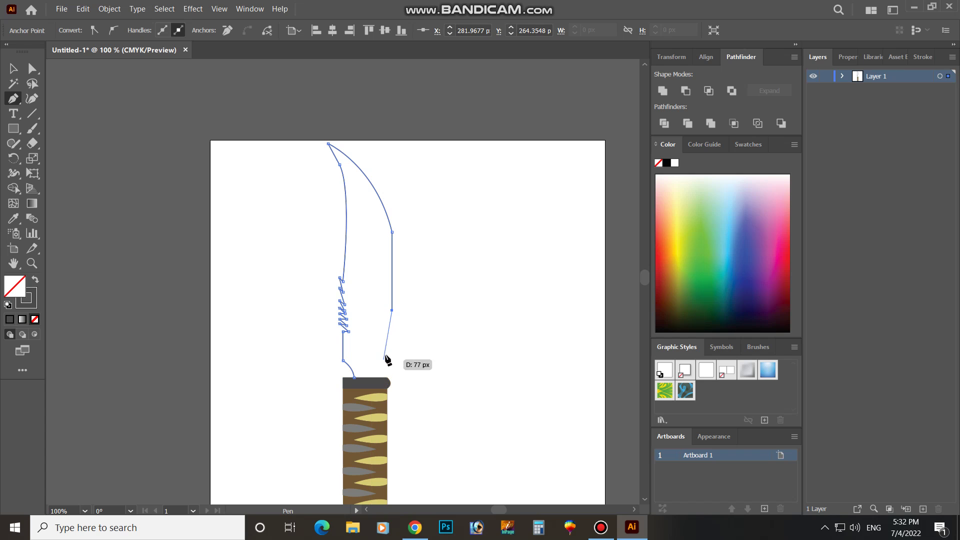
Continue the outer edge in zigzag notches down to the cap, curve it onto the cap's upper edge, and close the blade outline
{"action": "left_click", "coordinate": [385, 321]}
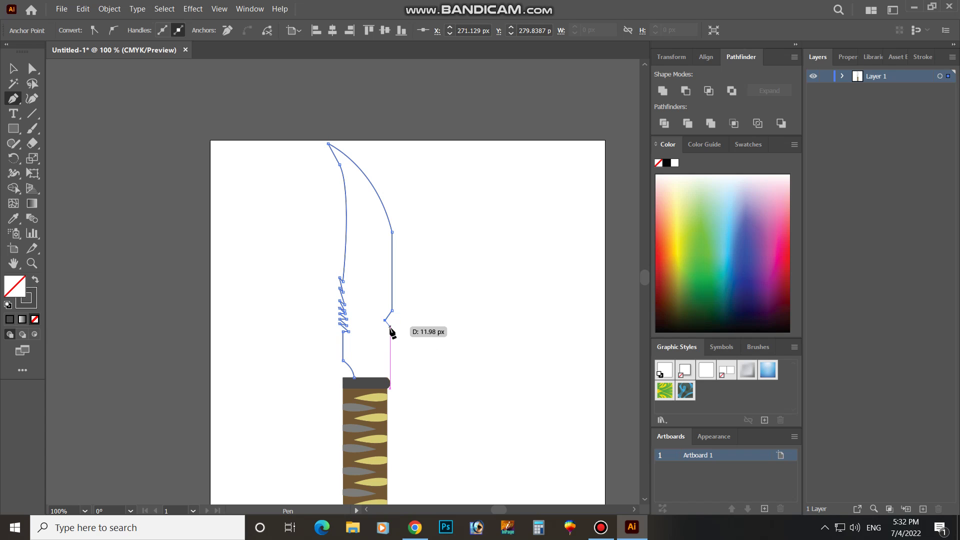
{"action": "left_click", "coordinate": [383, 342]}
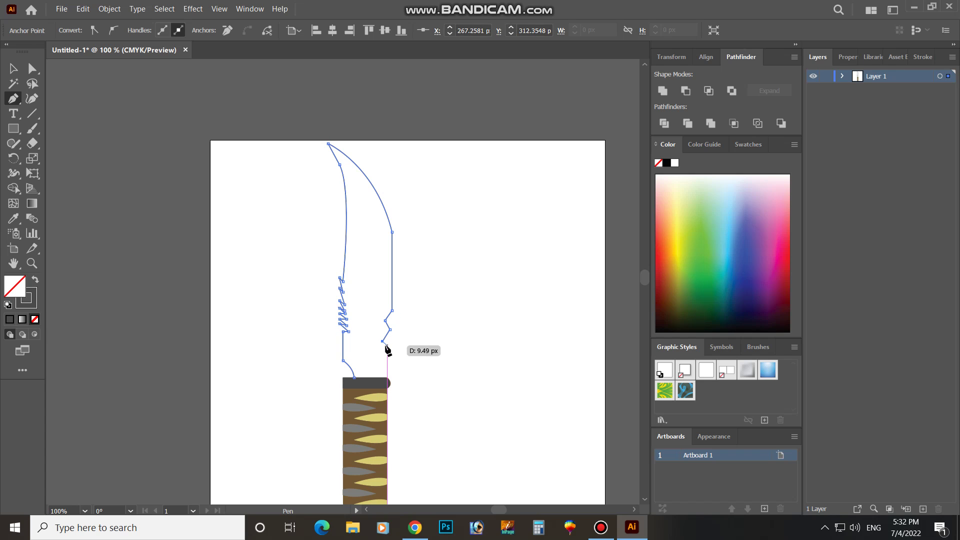
{"action": "left_click", "coordinate": [387, 345]}
{"action": "left_click", "coordinate": [382, 359]}
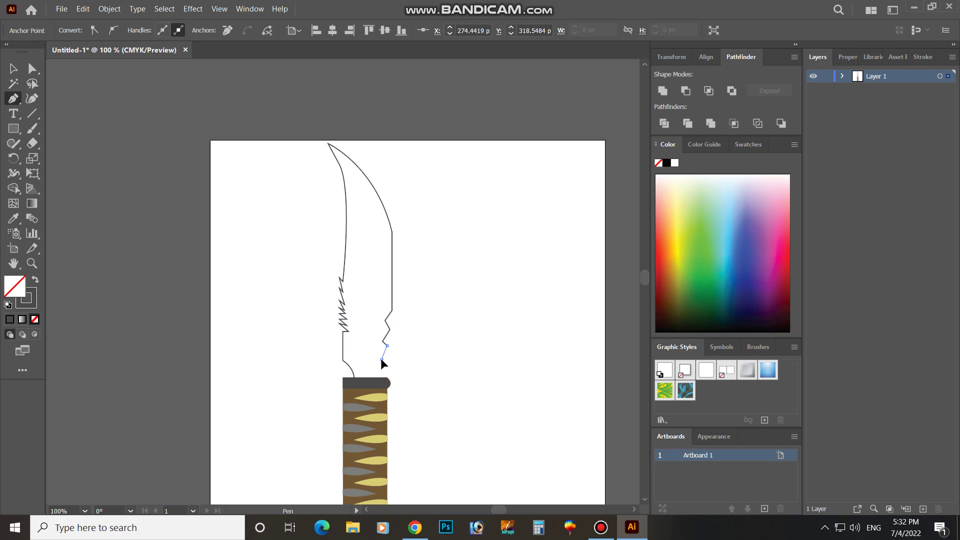
{"action": "left_click", "coordinate": [384, 368]}
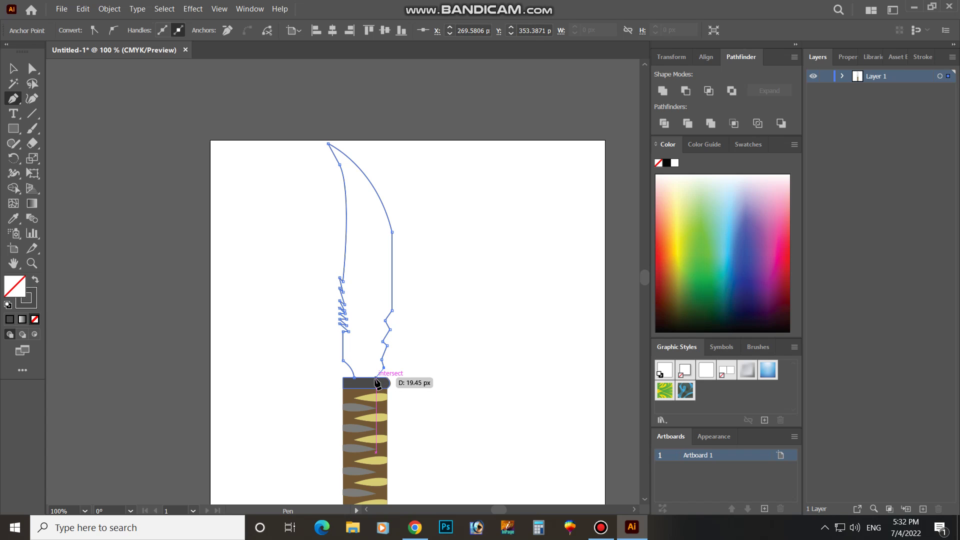
{"action": "left_click", "coordinate": [376, 377]}
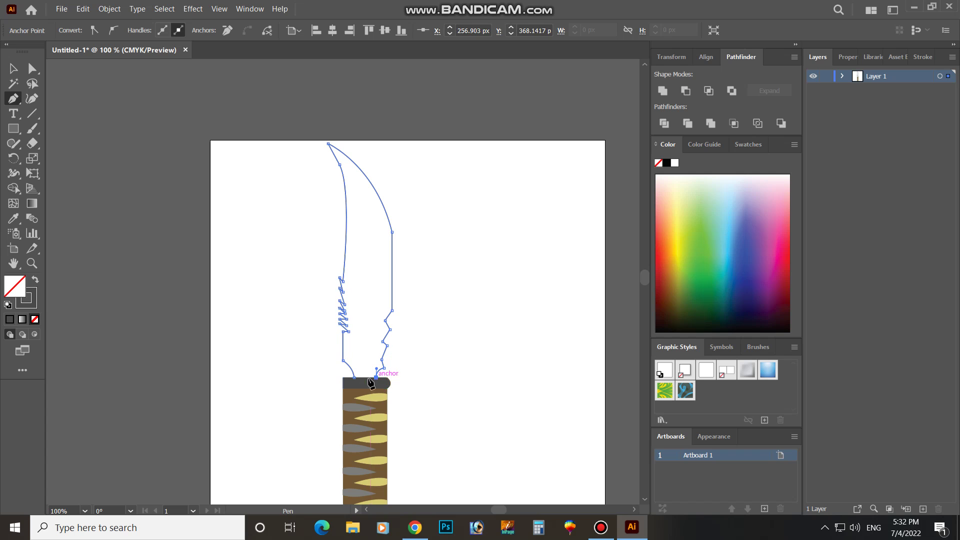
{"action": "left_click", "coordinate": [354, 378]}
Fill the blade with a light yellowish grey (H 59°, S 6%, B 64%), keep its dark outline, and deselect it
{"action": "double_click", "coordinate": [13, 295]}
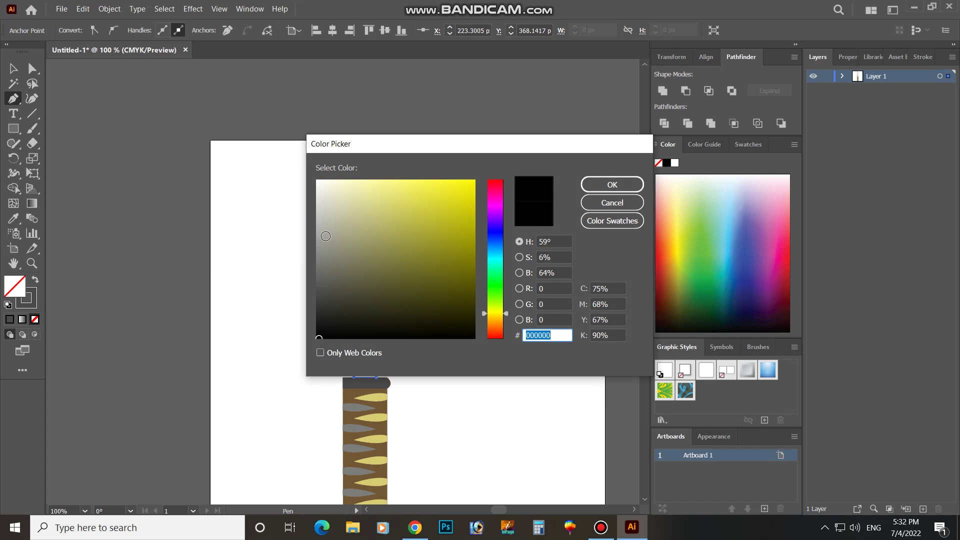
{"action": "left_click", "coordinate": [325, 236]}
{"action": "left_click", "coordinate": [599, 187]}
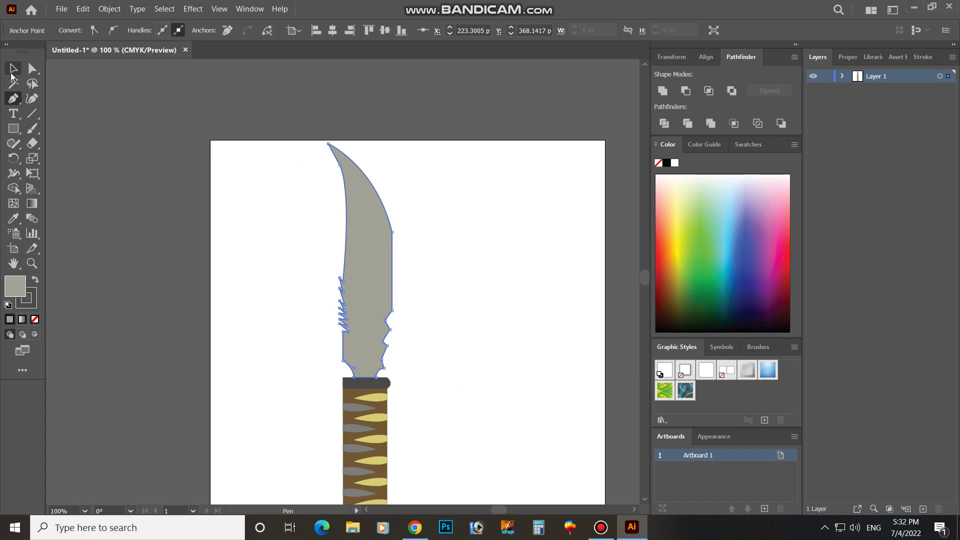
{"action": "left_click", "coordinate": [12, 73]}
{"action": "left_click", "coordinate": [289, 279]}
{"action": "scroll", "coordinate": [285, 238], "scroll_direction": "down", "scroll_amount": 3}
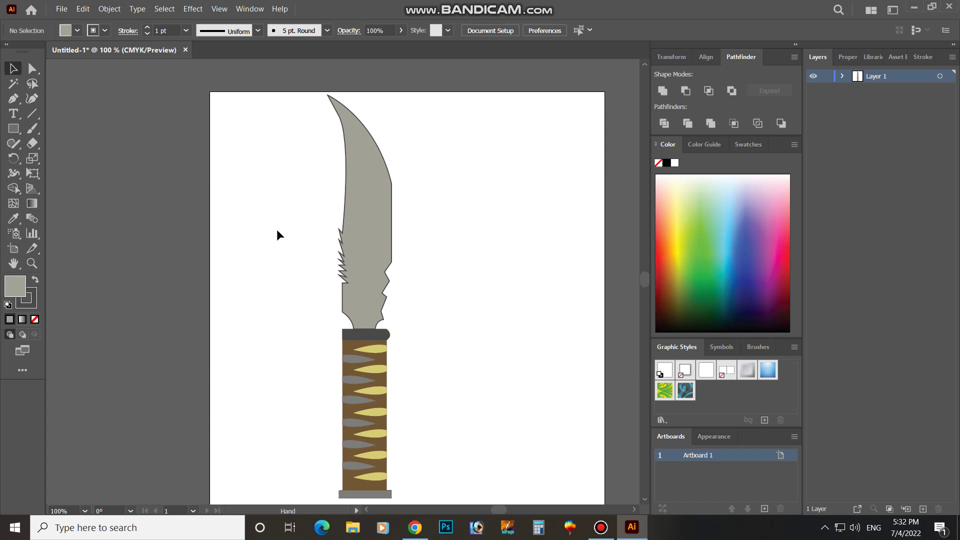
Start a Pen path near the blade's tip and curve it down inside the outer edge to beside the notches
{"action": "left_click", "coordinate": [14, 98]}
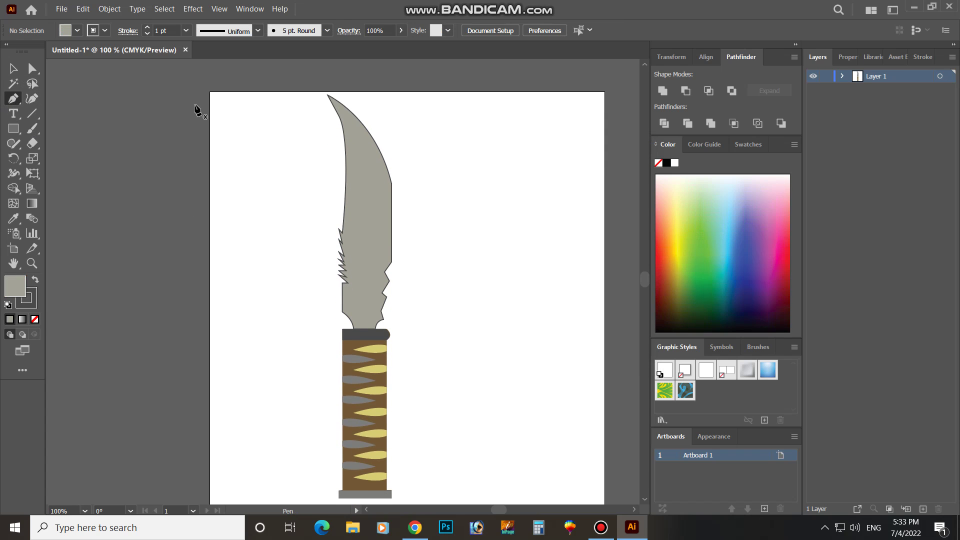
{"action": "left_click", "coordinate": [331, 102]}
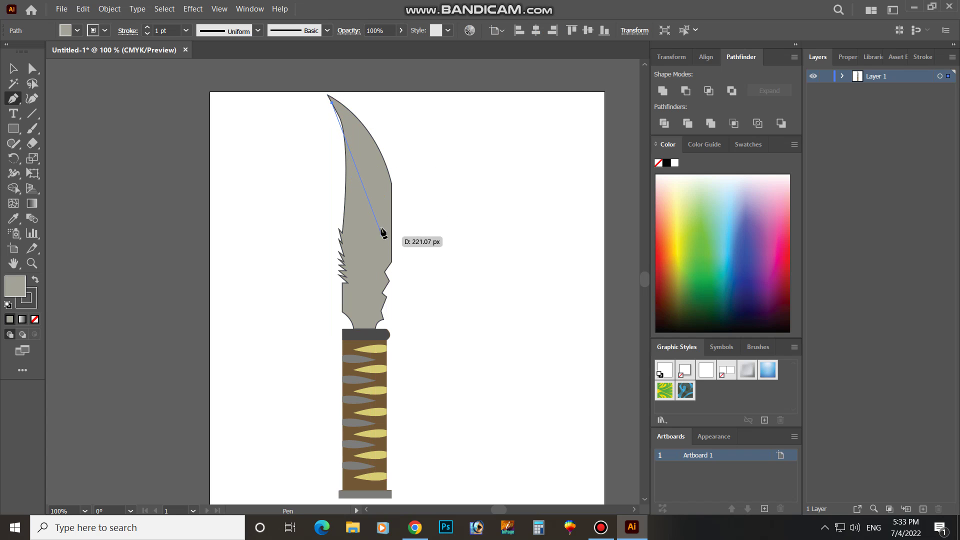
{"action": "left_click_drag", "start_coordinate": [383, 227], "coordinate": [384, 228]}
{"action": "left_click_drag", "start_coordinate": [377, 267], "coordinate": [380, 279]}
Continue the inner path in a zigzag alongside the notches, curve it to the cap, and return it to the blade's tip
{"action": "left_click", "coordinate": [375, 297]}
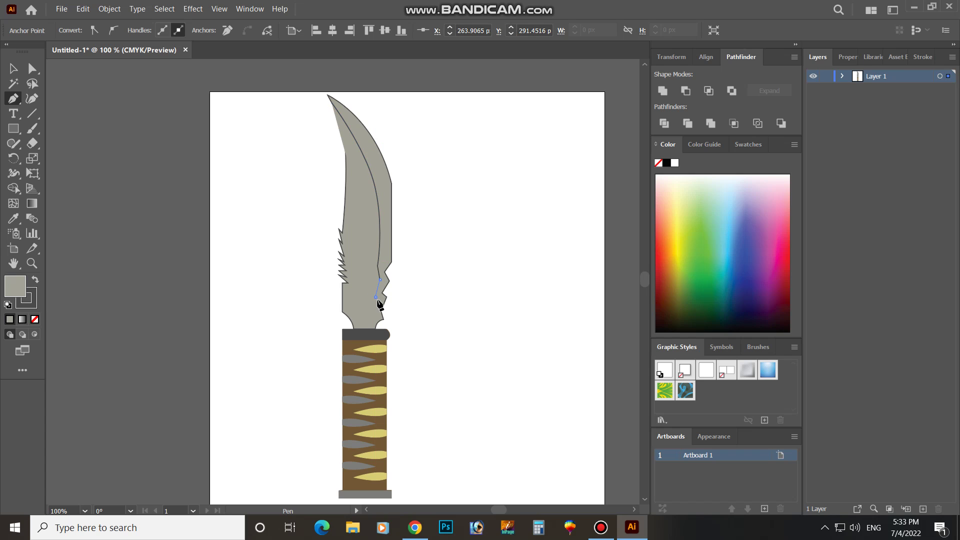
{"action": "left_click", "coordinate": [380, 300]}
{"action": "left_click", "coordinate": [373, 313]}
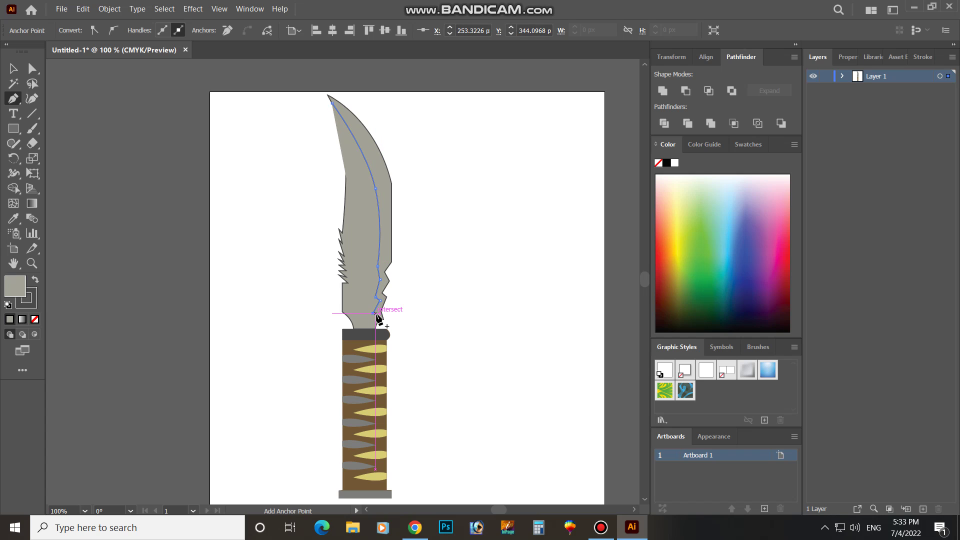
{"action": "left_click", "coordinate": [380, 316]}
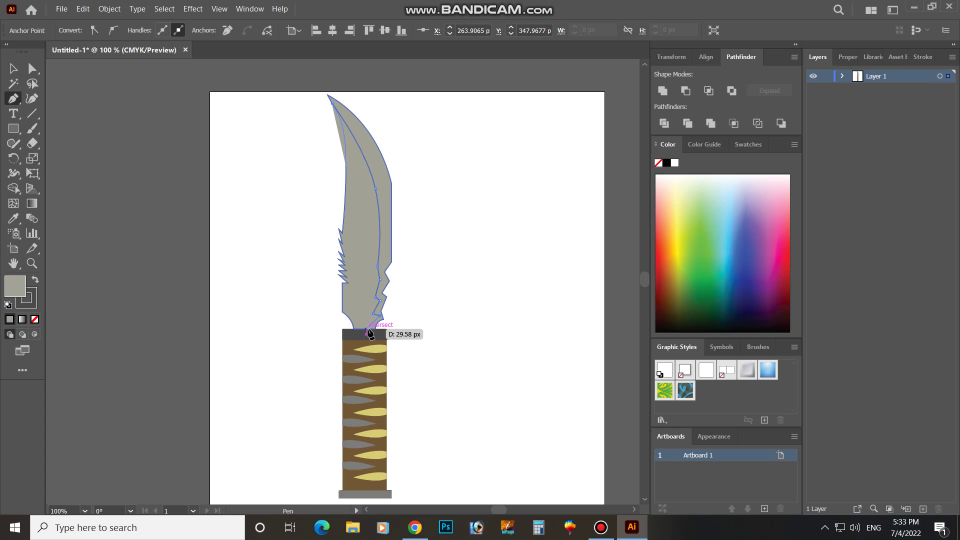
{"action": "left_click_drag", "start_coordinate": [370, 330], "coordinate": [369, 339]}
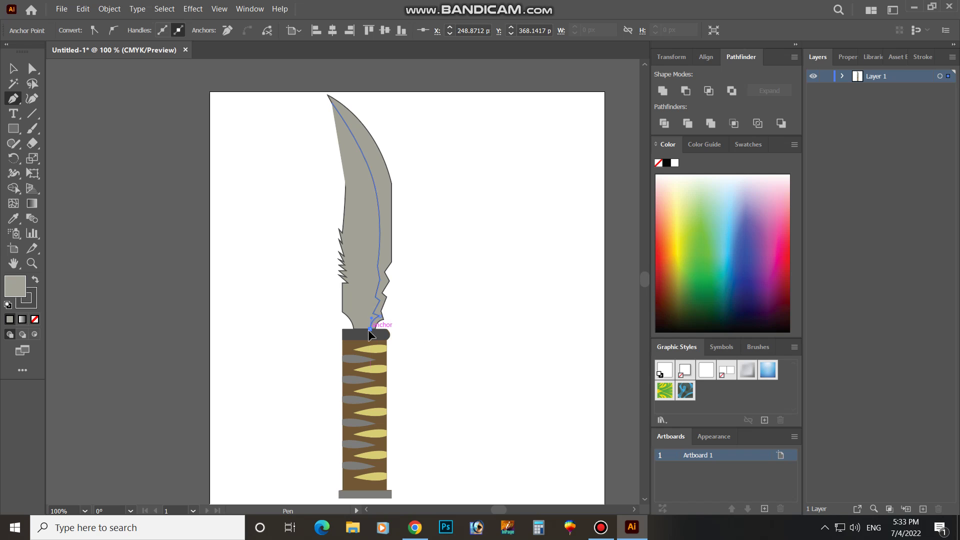
{"action": "left_click", "coordinate": [371, 329]}
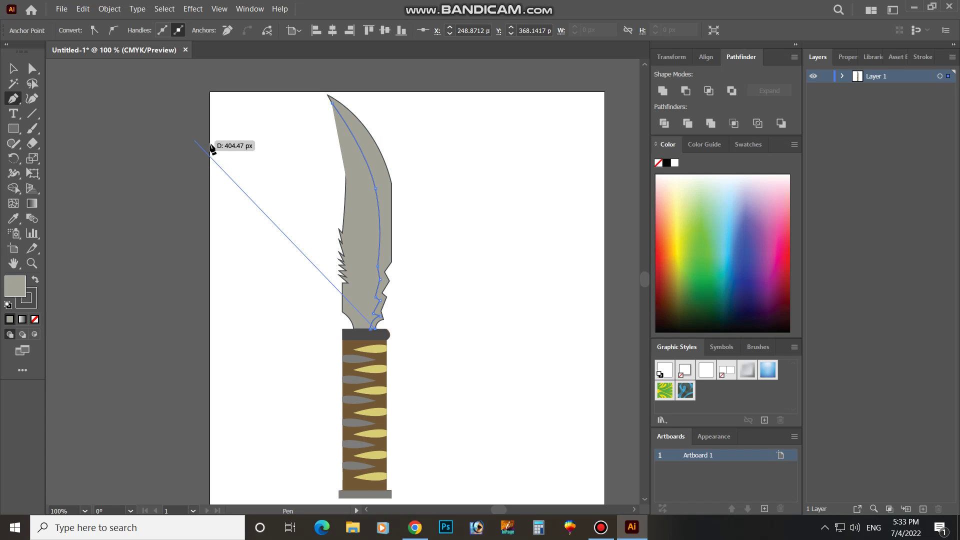
{"action": "left_click_drag", "start_coordinate": [331, 101], "coordinate": [328, 97]}
{"action": "left_click", "coordinate": [327, 95]}
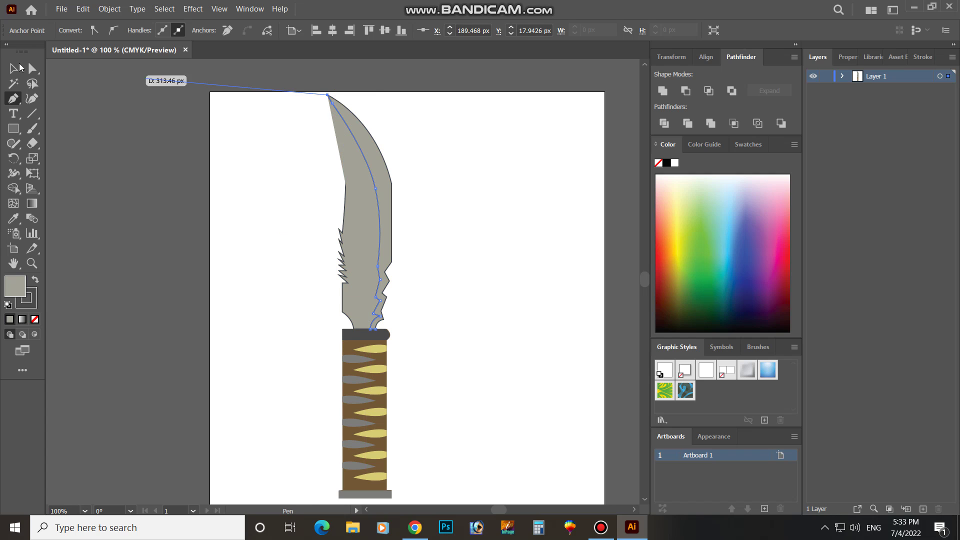
Remove the stroke from the inner blade shape and fill it with pale off-white EFEEE6
{"action": "left_click", "coordinate": [11, 69]}
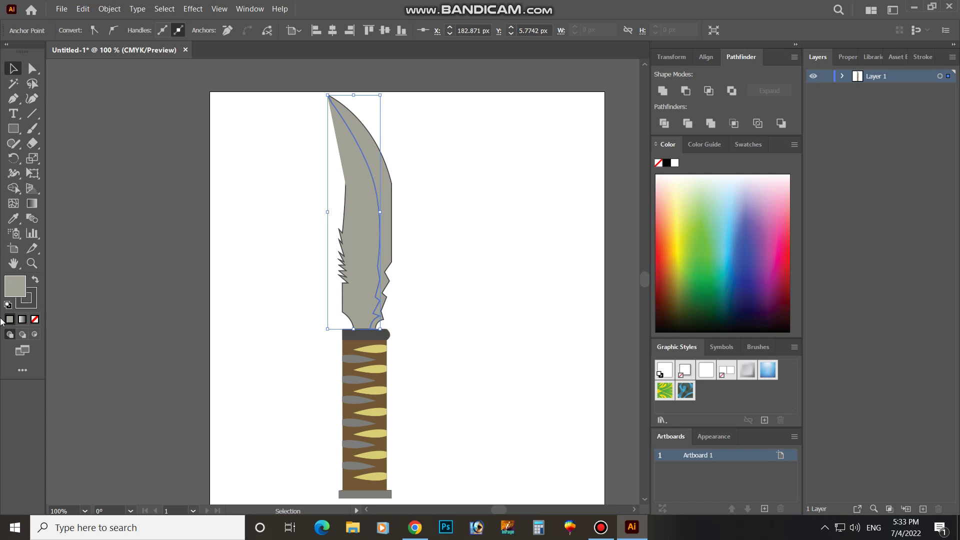
{"action": "left_click", "coordinate": [391, 222]}
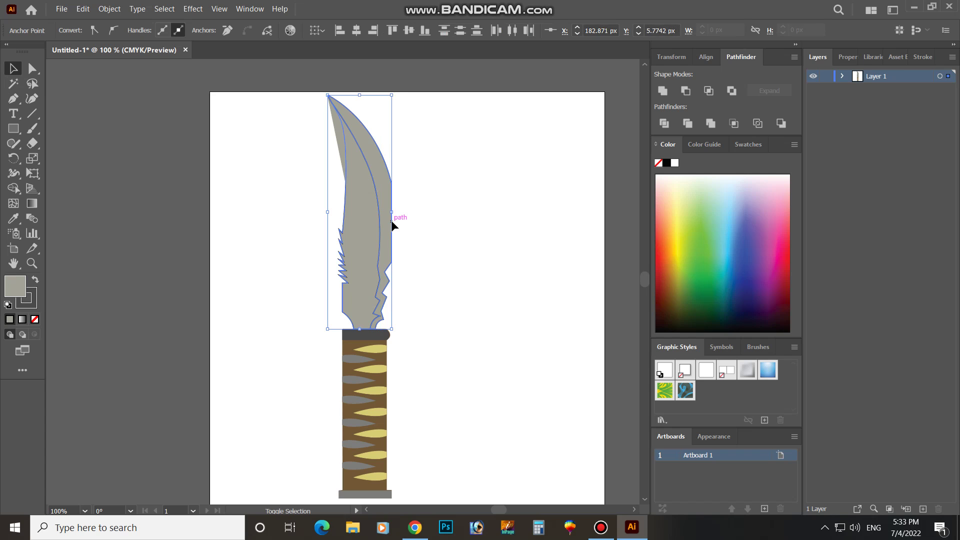
{"action": "left_click", "coordinate": [331, 195]}
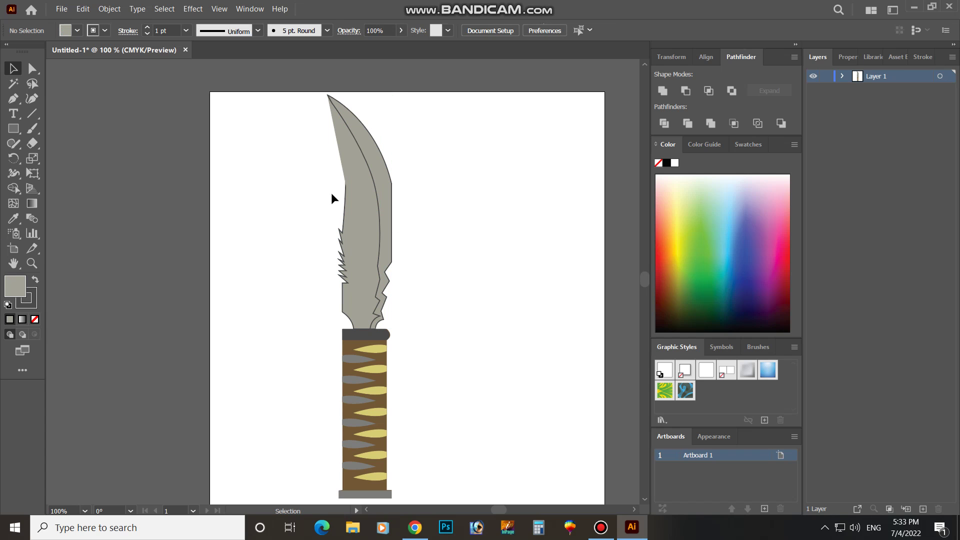
{"action": "left_click", "coordinate": [375, 203]}
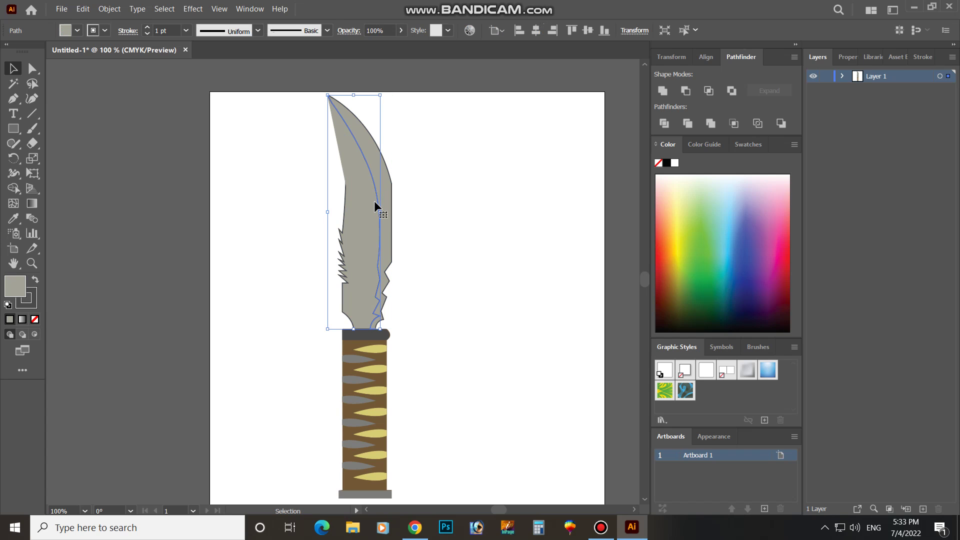
{"action": "left_click", "coordinate": [35, 320]}
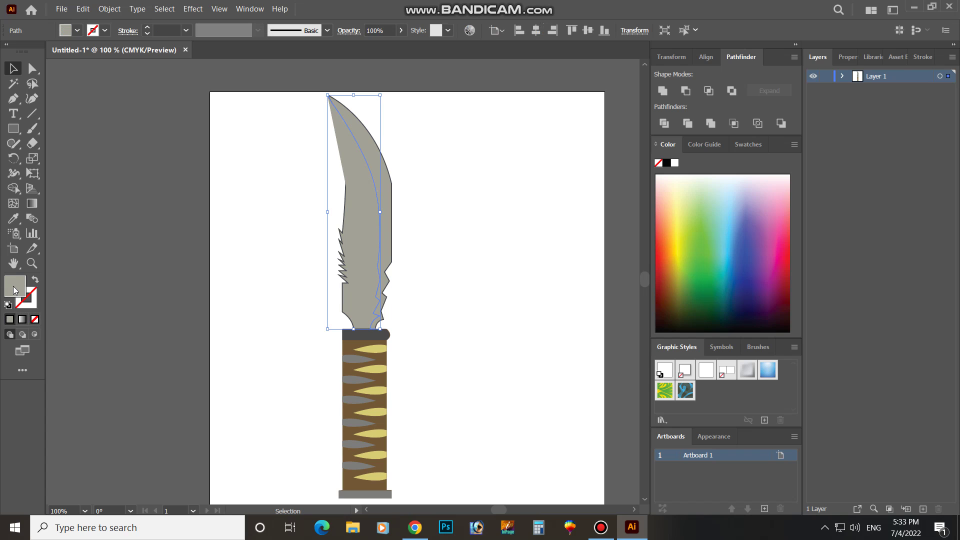
{"action": "double_click", "coordinate": [15, 290]}
{"action": "left_click", "coordinate": [322, 189]}
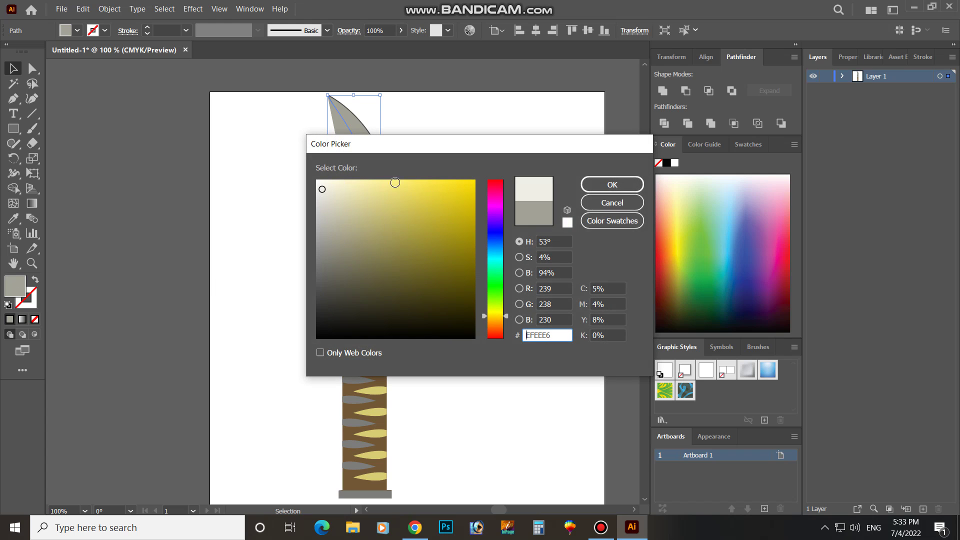
{"action": "left_click", "coordinate": [598, 188]}
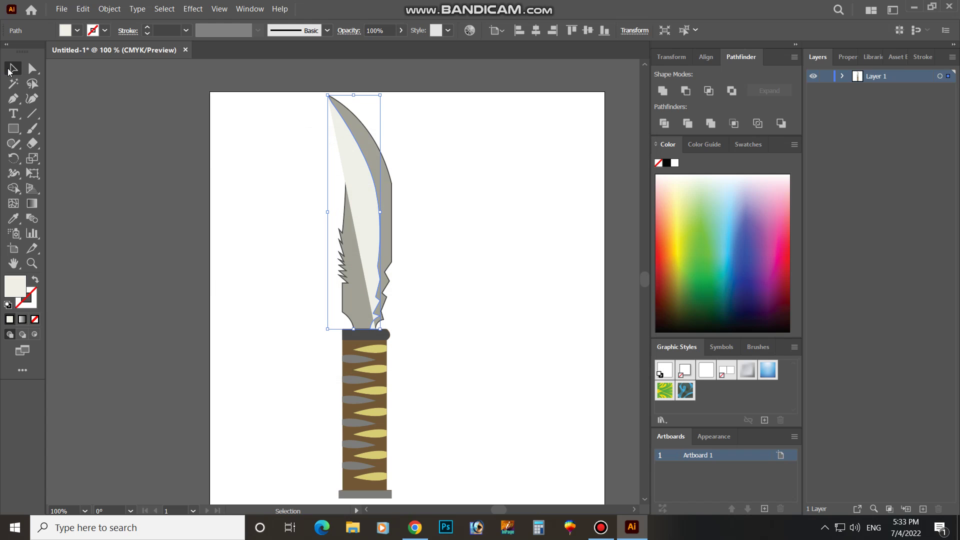
Delete the pale inner shape and curve a new unfilled, pale-stroked Pen path from near the blade's tip down to the notches
{"action": "key", "text": "Delete"}
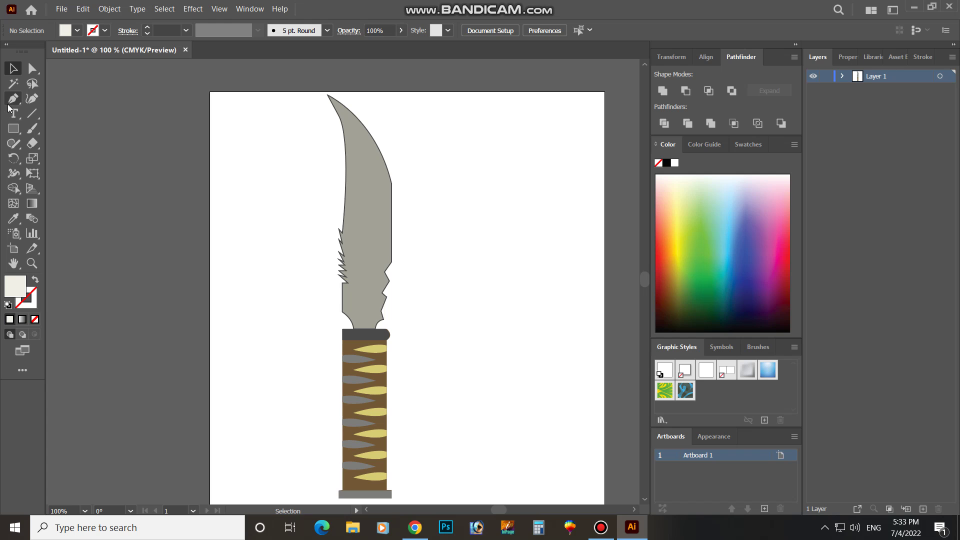
{"action": "left_click", "coordinate": [34, 282]}
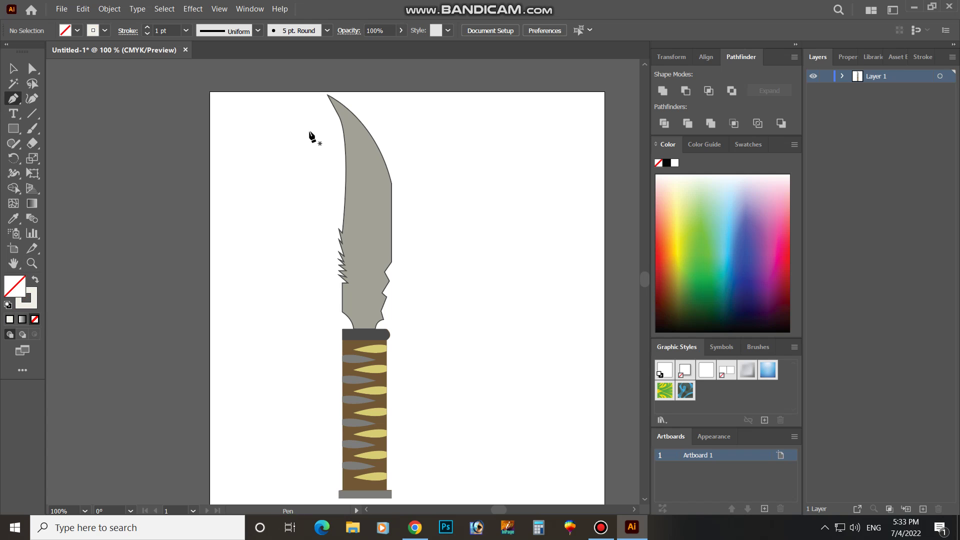
{"action": "left_click", "coordinate": [333, 105]}
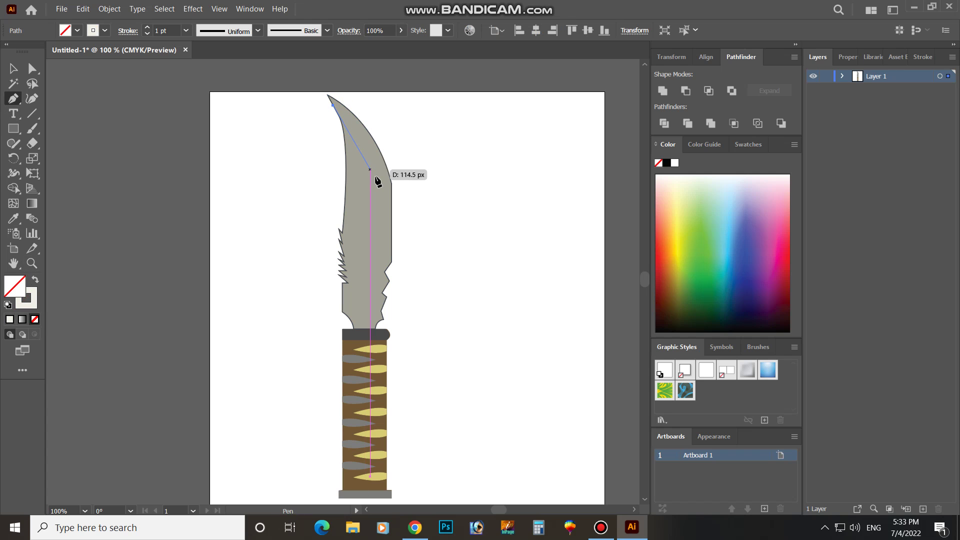
{"action": "left_click_drag", "start_coordinate": [375, 184], "coordinate": [383, 221]}
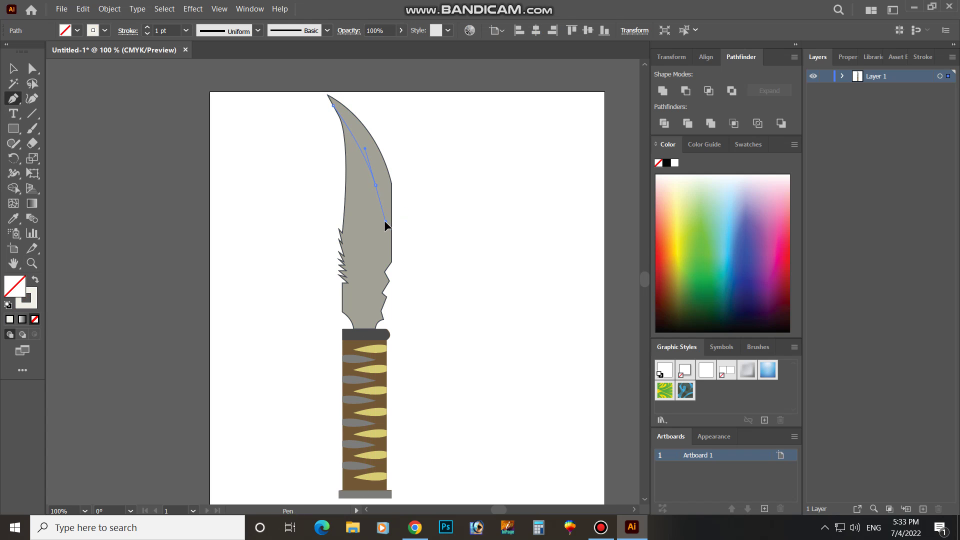
{"action": "left_click", "coordinate": [375, 261]}
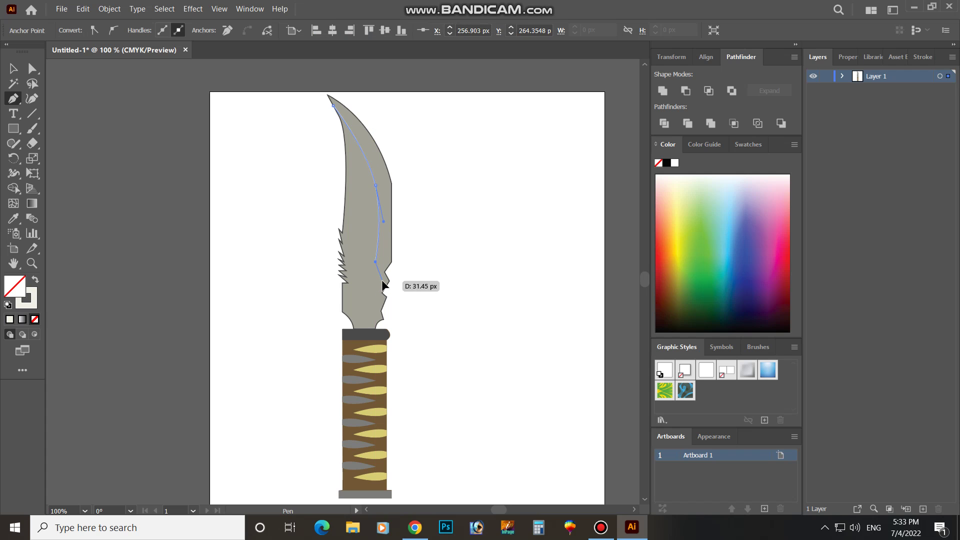
Continue the pale line in a zigzag alongside the blade's notches and curve it down onto the cap
{"action": "left_click", "coordinate": [383, 281]}
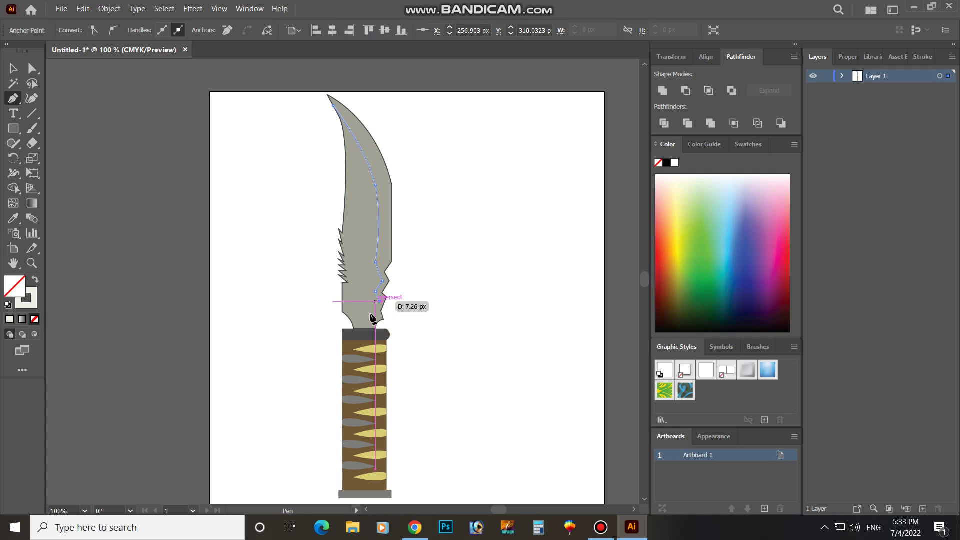
{"action": "left_click", "coordinate": [373, 314]}
{"action": "left_click", "coordinate": [378, 316]}
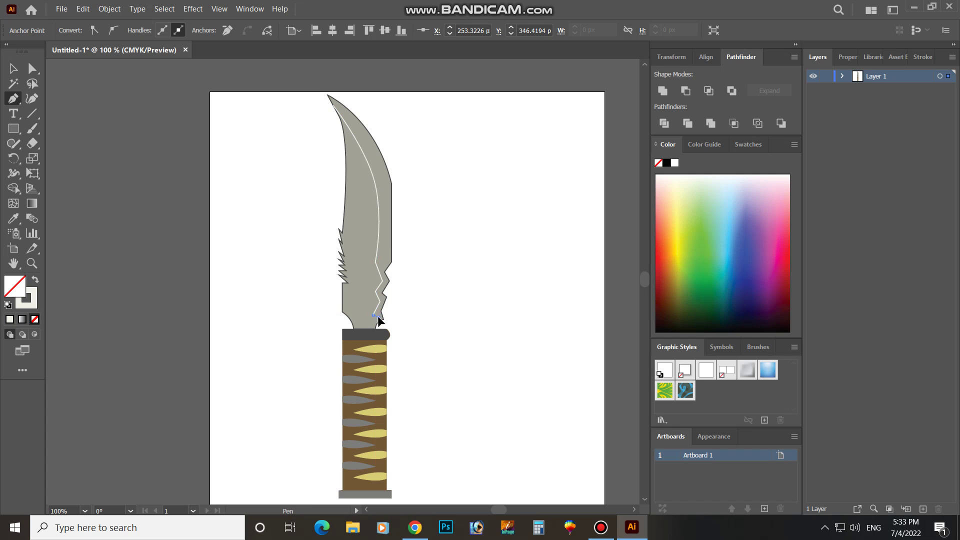
{"action": "left_click_drag", "start_coordinate": [369, 331], "coordinate": [371, 338]}
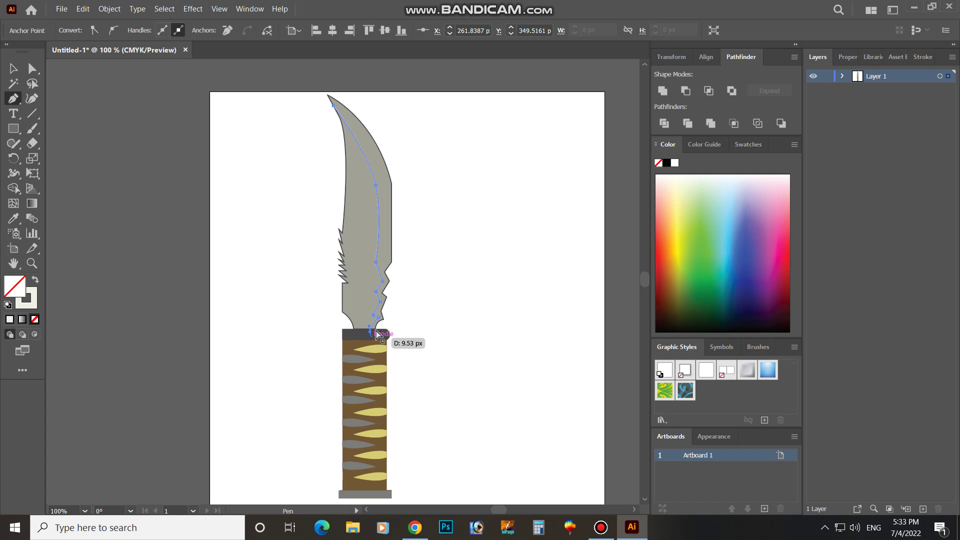
{"action": "scroll", "coordinate": [397, 294], "scroll_direction": "up", "scroll_amount": 3}
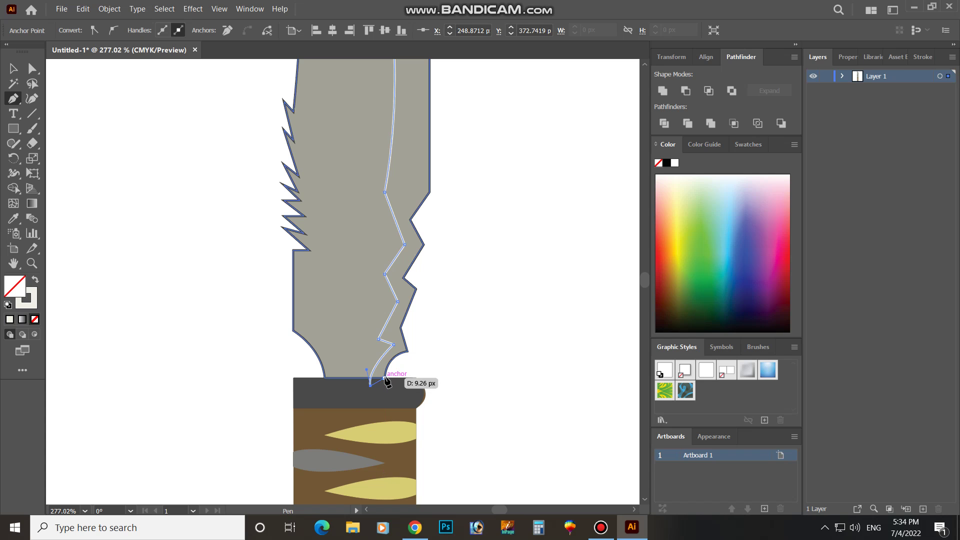
Continue the pale path from the cap up the blade's notched edge, following the curved base and each notch point
{"action": "left_click", "coordinate": [385, 379]}
{"action": "left_click_drag", "start_coordinate": [407, 351], "coordinate": [427, 352]}
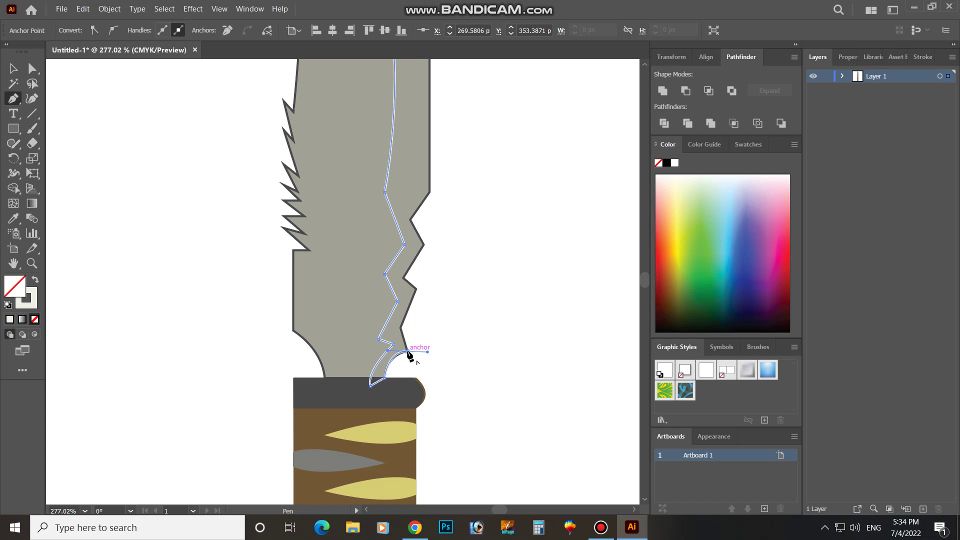
{"action": "left_click", "coordinate": [408, 352]}
{"action": "left_click", "coordinate": [400, 329]}
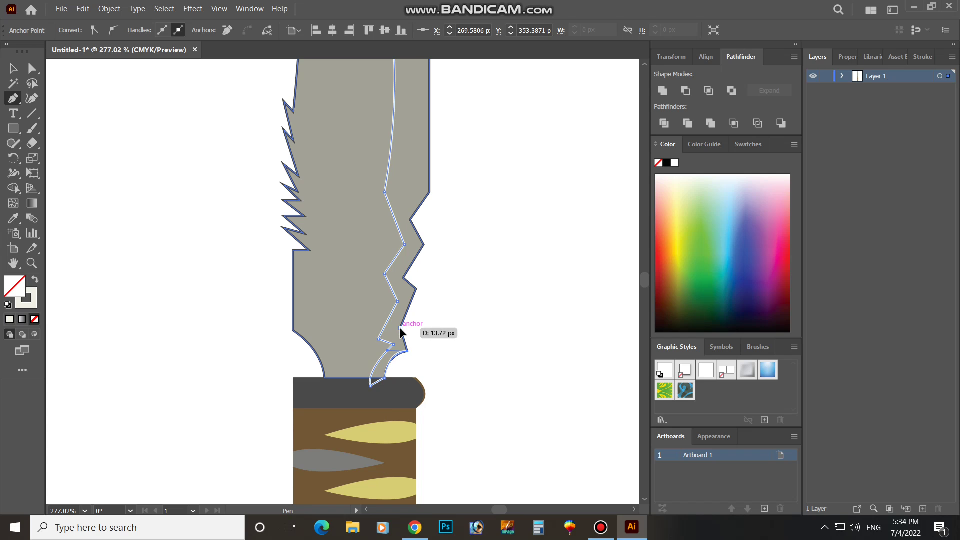
{"action": "left_click", "coordinate": [415, 289]}
{"action": "left_click", "coordinate": [403, 277]}
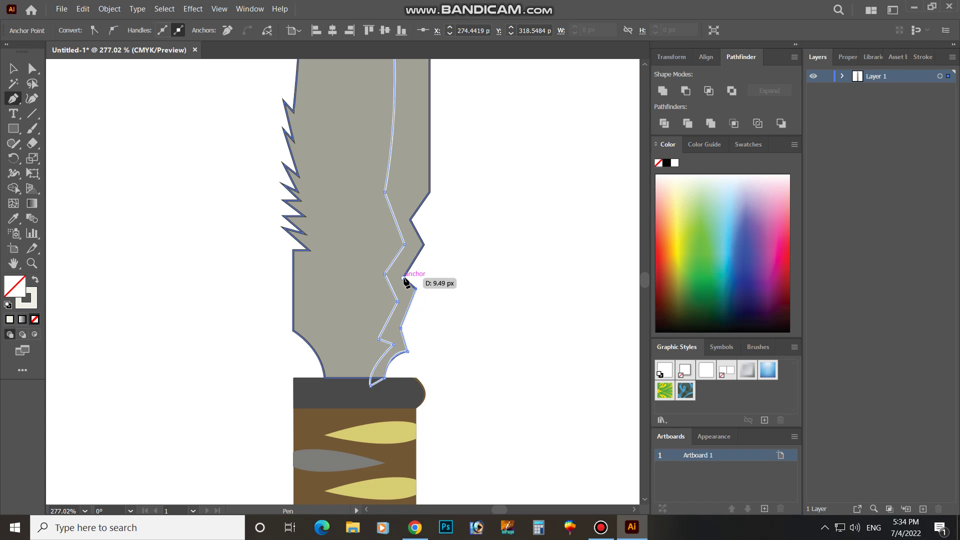
{"action": "left_click", "coordinate": [423, 244]}
{"action": "left_click_drag", "start_coordinate": [423, 244], "coordinate": [417, 336]}
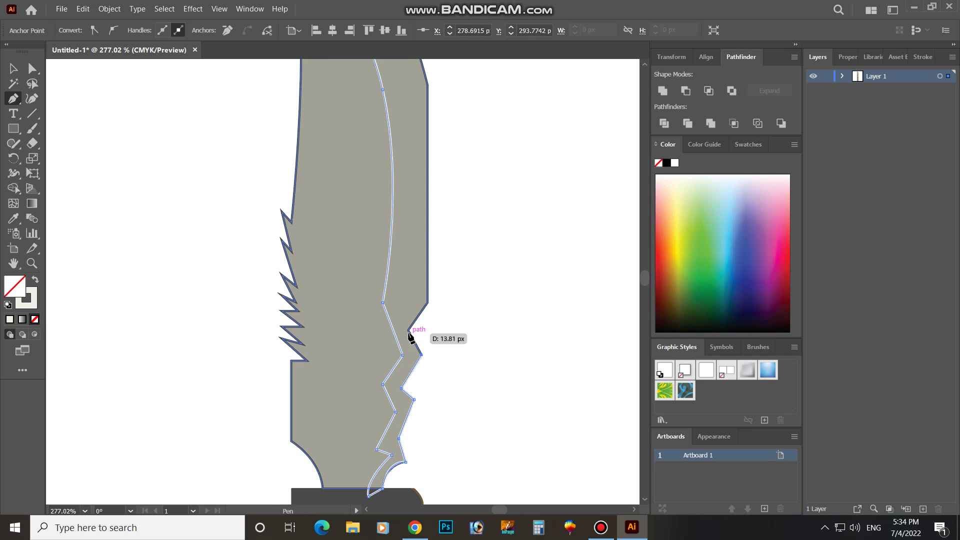
{"action": "left_click", "coordinate": [408, 330]}
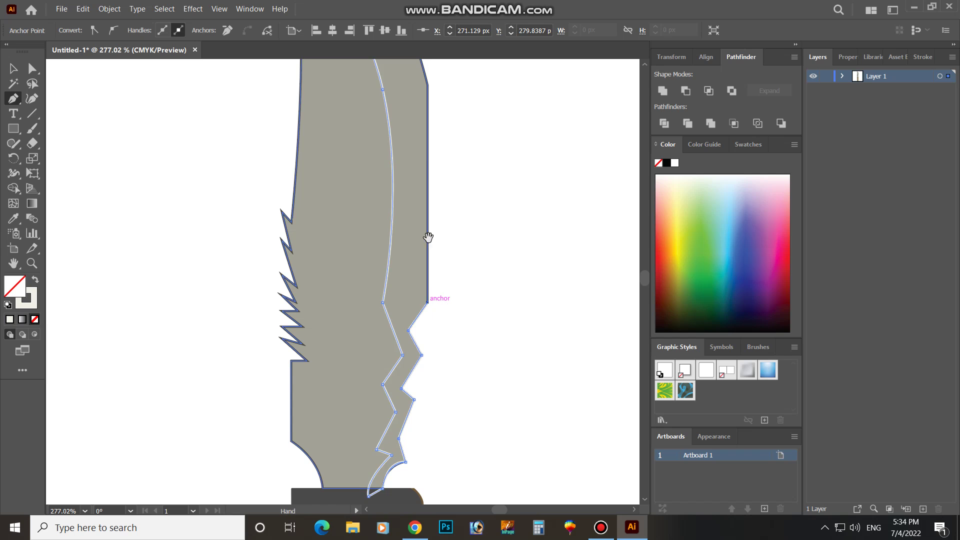
Extend the path up the blade's straight edge, curve it to the tip, and close it at the inner contour's start
{"action": "left_click_drag", "start_coordinate": [428, 237], "coordinate": [430, 343]}
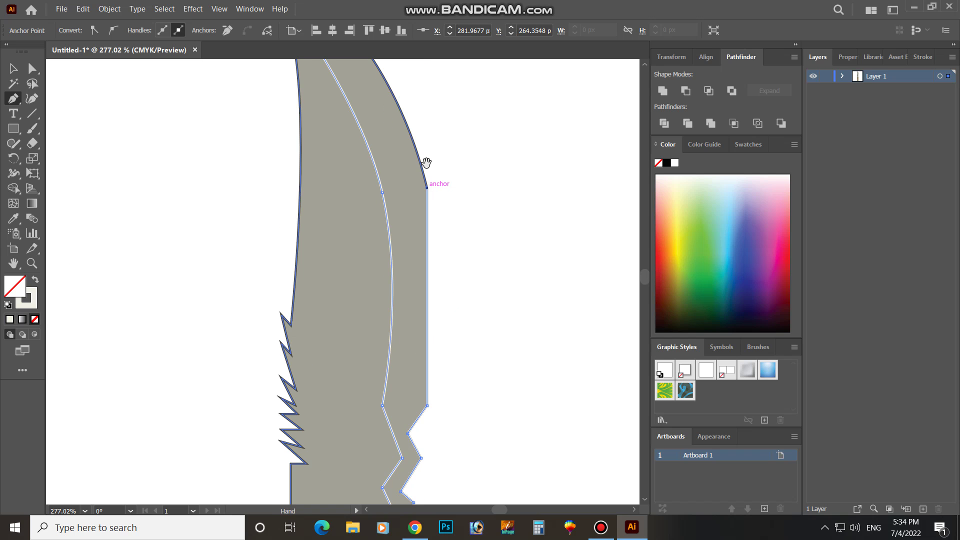
{"action": "left_click_drag", "start_coordinate": [426, 163], "coordinate": [464, 440]}
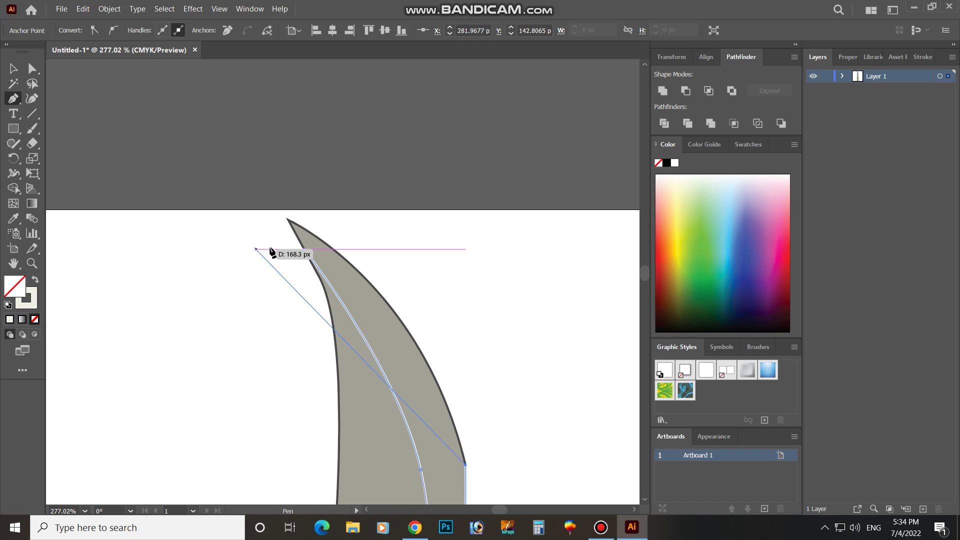
{"action": "left_click", "coordinate": [289, 220]}
{"action": "left_click_drag", "start_coordinate": [234, 188], "coordinate": [158, 167]}
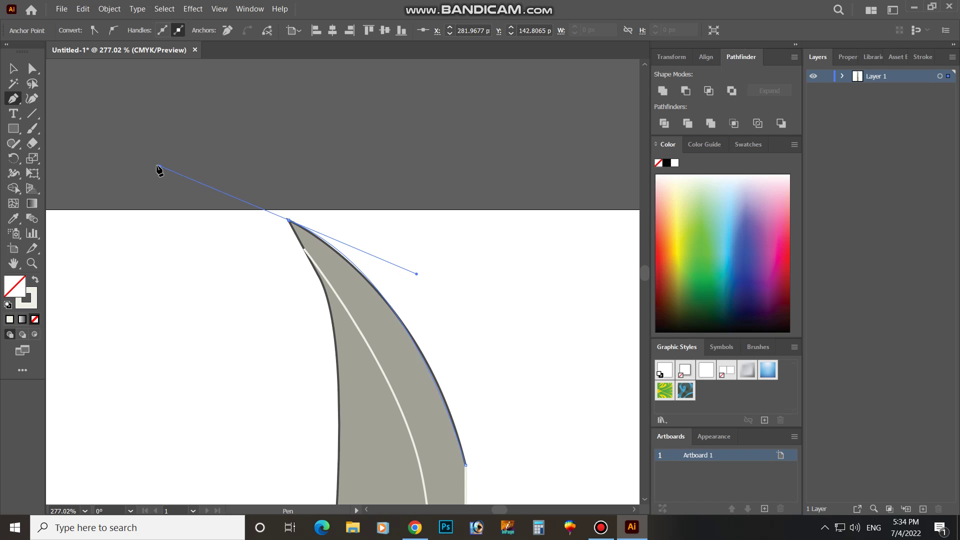
{"action": "left_click", "coordinate": [289, 220]}
{"action": "left_click", "coordinate": [304, 248]}
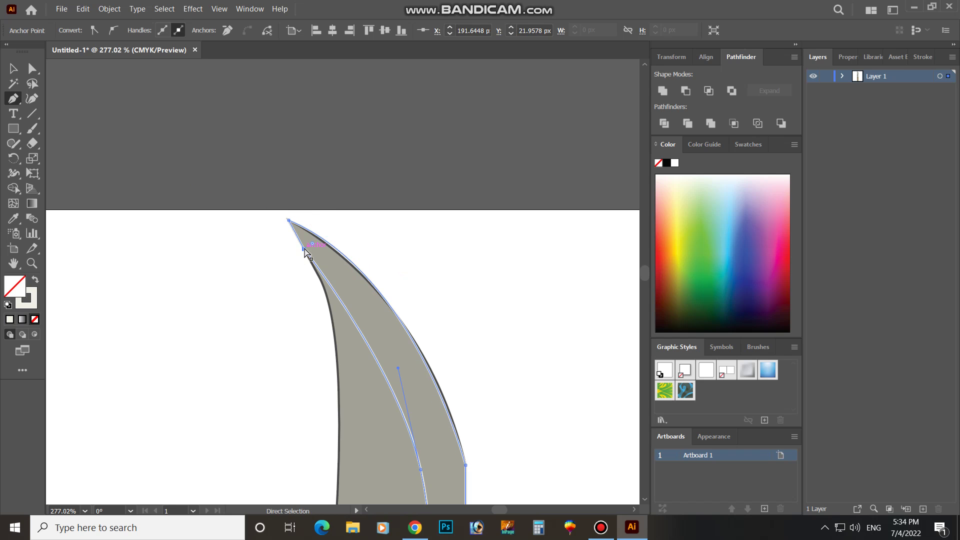
Swap the closed cutting-edge shape's stroke and fill so it is solid pale off-white without an outline, then deselect it
{"action": "key", "text": "ctrl+minus"}
{"action": "key", "text": "ctrl+minus"}
{"action": "key", "text": "ctrl+minus"}
{"action": "left_click_drag", "start_coordinate": [315, 291], "coordinate": [293, 65]}
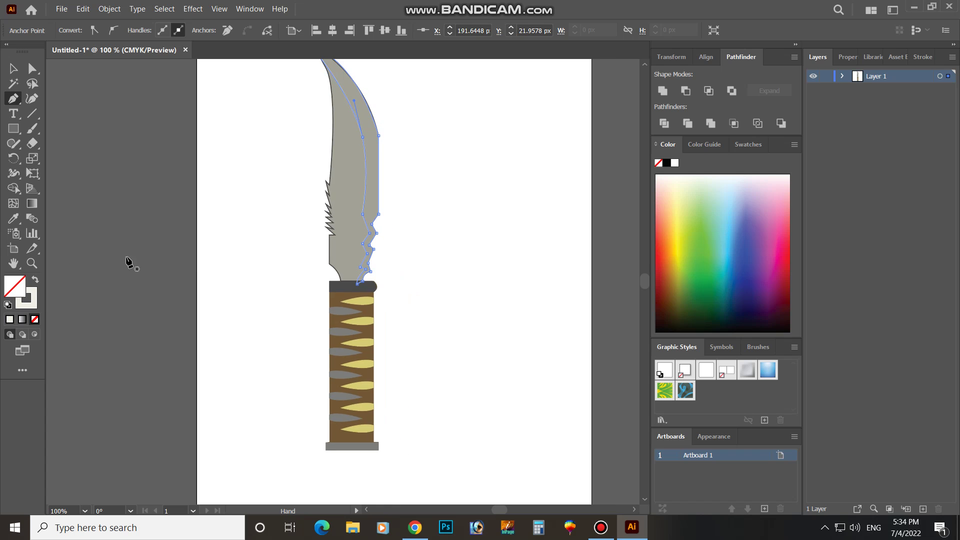
{"action": "double_click", "coordinate": [17, 293]}
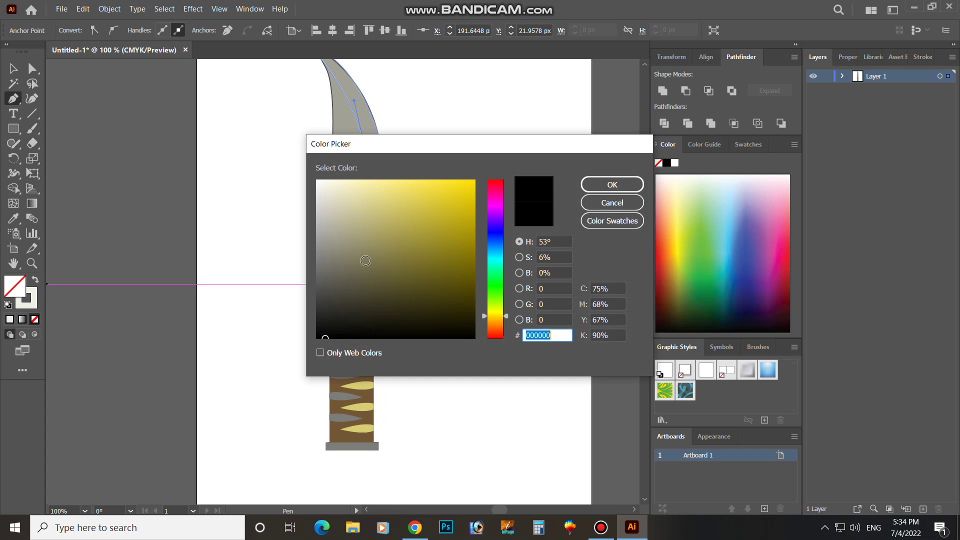
{"action": "left_click", "coordinate": [611, 205]}
{"action": "left_click", "coordinate": [31, 278]}
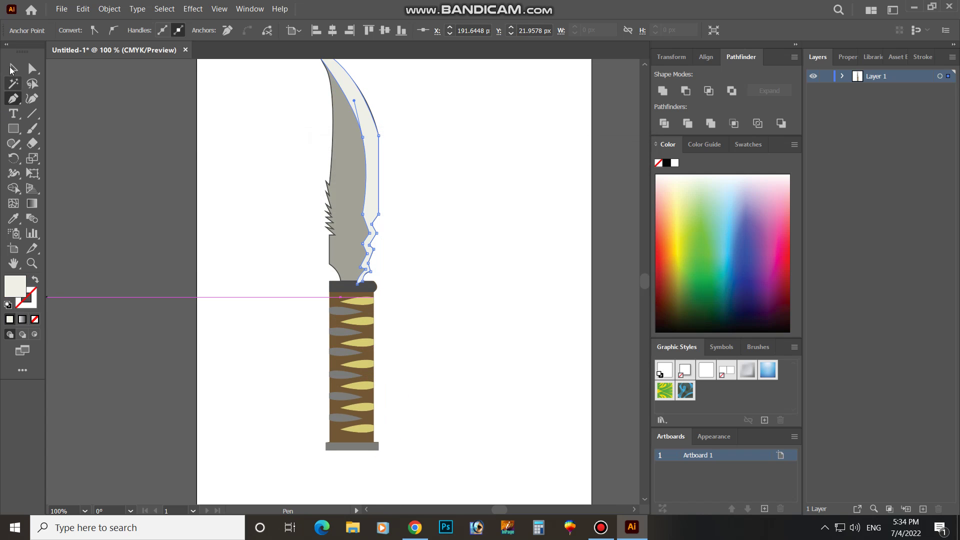
{"action": "left_click", "coordinate": [13, 69]}
{"action": "left_click", "coordinate": [266, 155]}
{"action": "left_click_drag", "start_coordinate": [251, 175], "coordinate": [227, 304]}
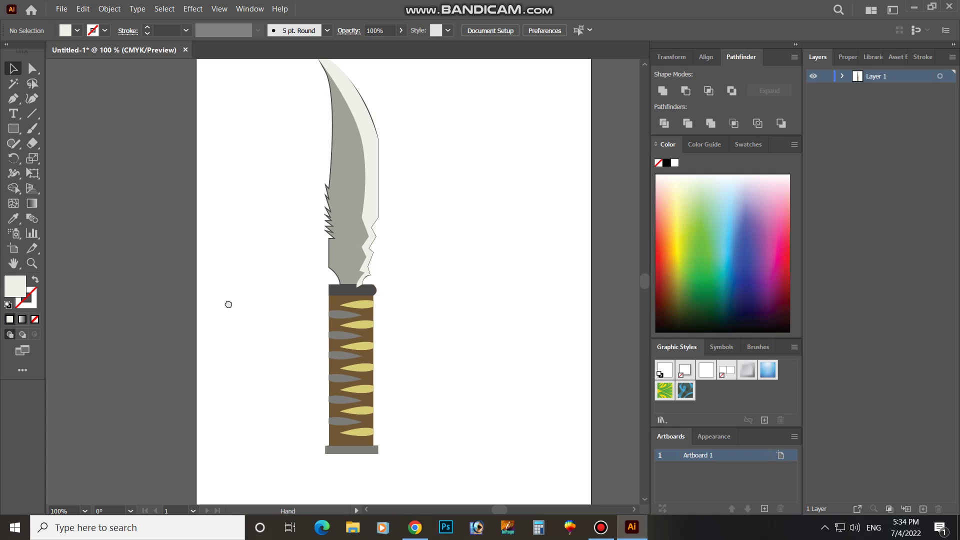
Add an anchor point on the pale shape's outer curve and nudge it outward to match the blade's edge
{"action": "left_click_drag", "start_coordinate": [326, 281], "coordinate": [408, 253]}
{"action": "left_click", "coordinate": [317, 287]}
{"action": "left_click", "coordinate": [32, 68]}
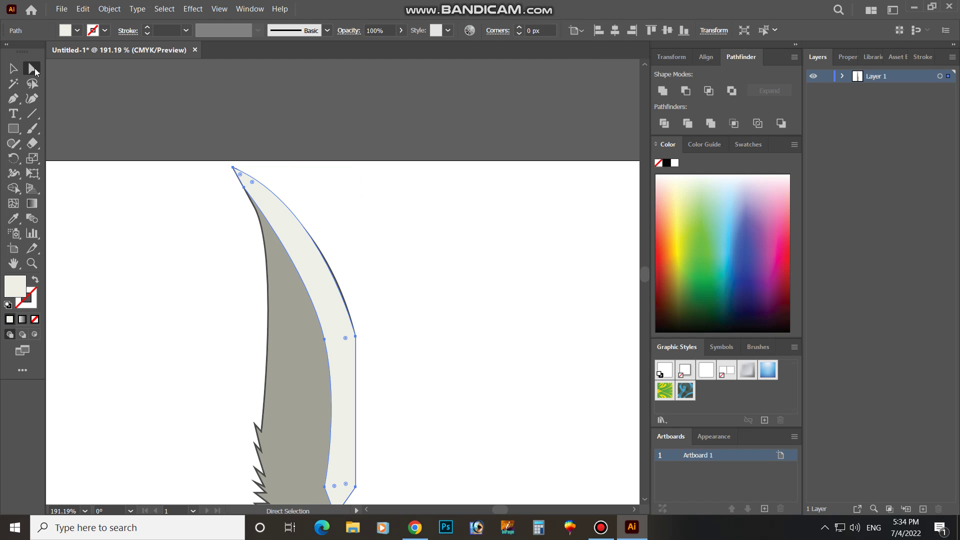
{"action": "left_click", "coordinate": [12, 100]}
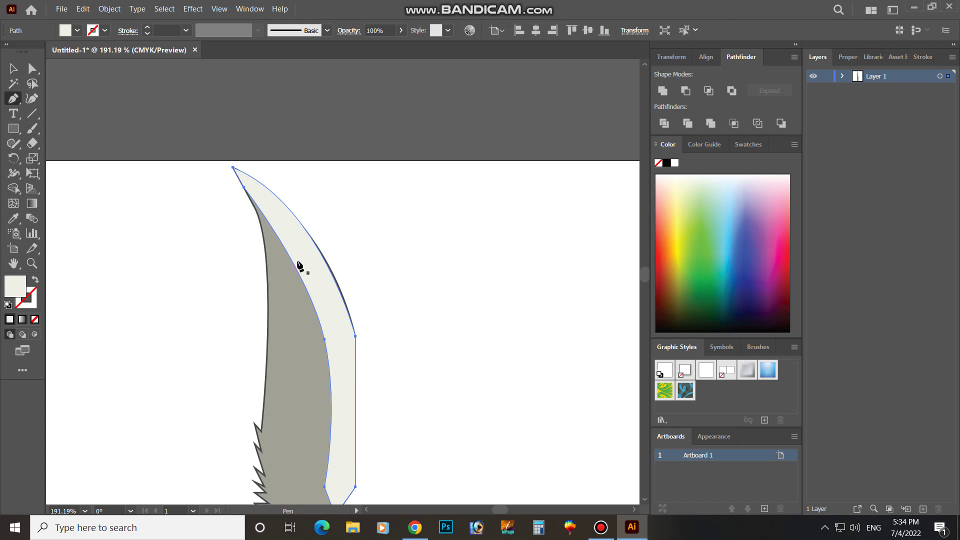
{"action": "left_click", "coordinate": [324, 260]}
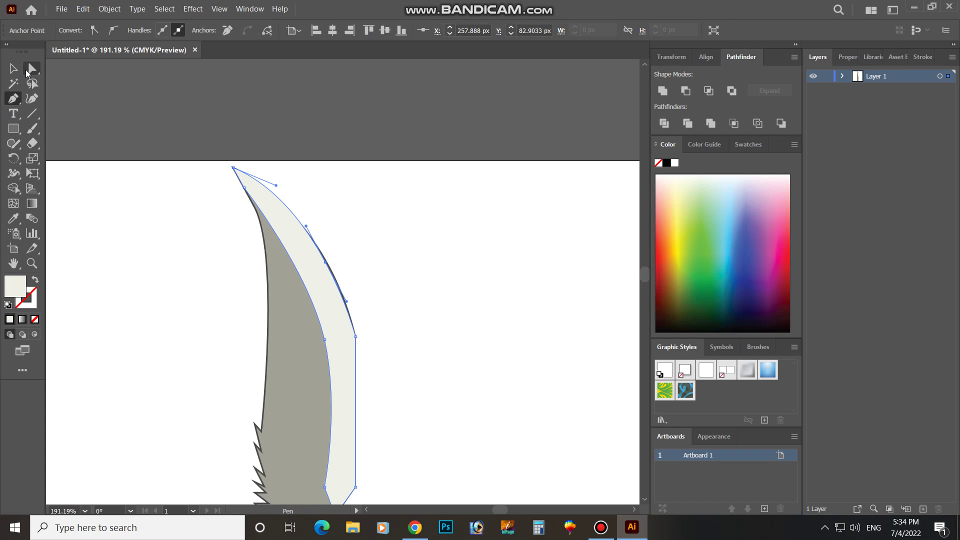
{"action": "left_click_drag", "start_coordinate": [325, 262], "coordinate": [328, 262]}
{"action": "left_click", "coordinate": [12, 68]}
{"action": "left_click", "coordinate": [112, 233]}
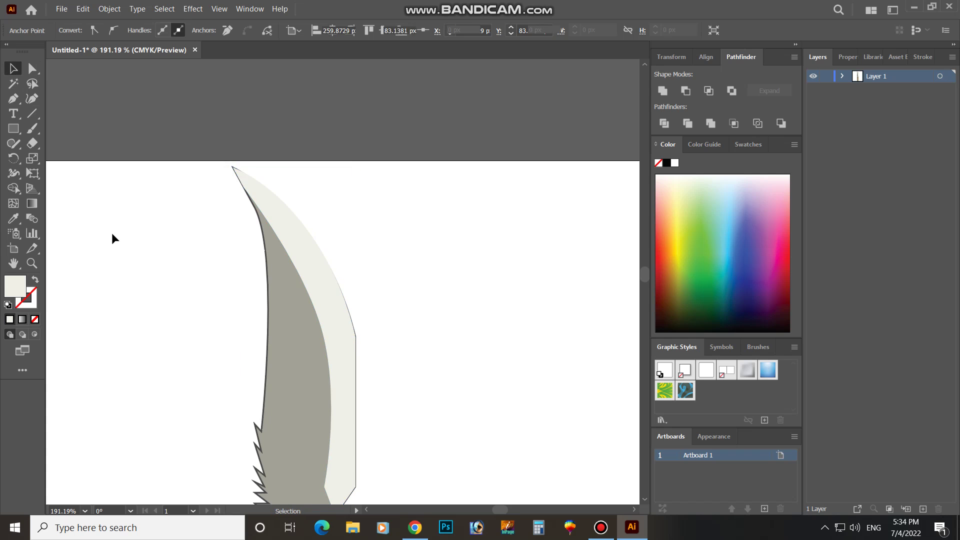
Draw a narrow, pale, pointed highlight with the Pen tool on the grey blade above the serrated teeth
{"action": "key", "text": "ctrl+1"}
{"action": "left_click_drag", "start_coordinate": [207, 349], "coordinate": [197, 223]}
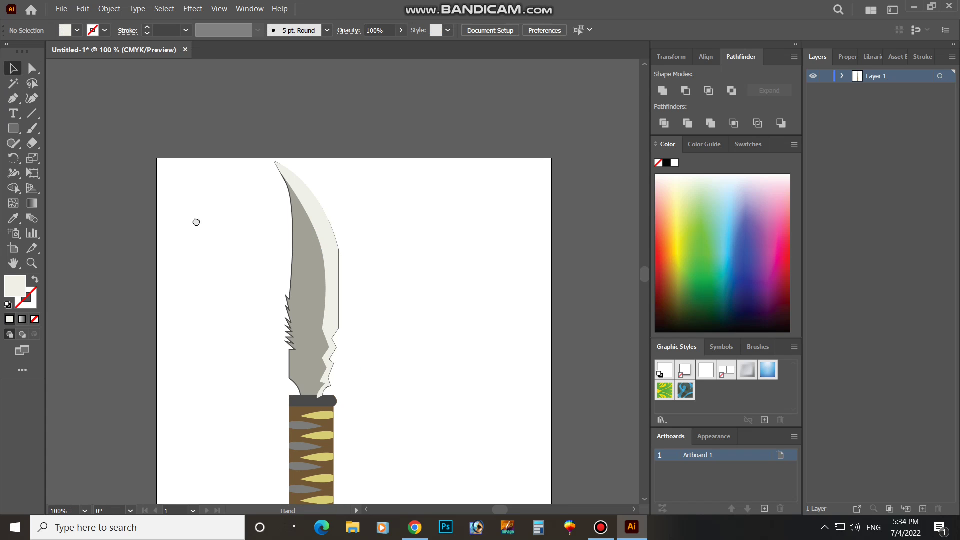
{"action": "left_click", "coordinate": [208, 313], "text": "ctrl"}
{"action": "left_click", "coordinate": [13, 98]}
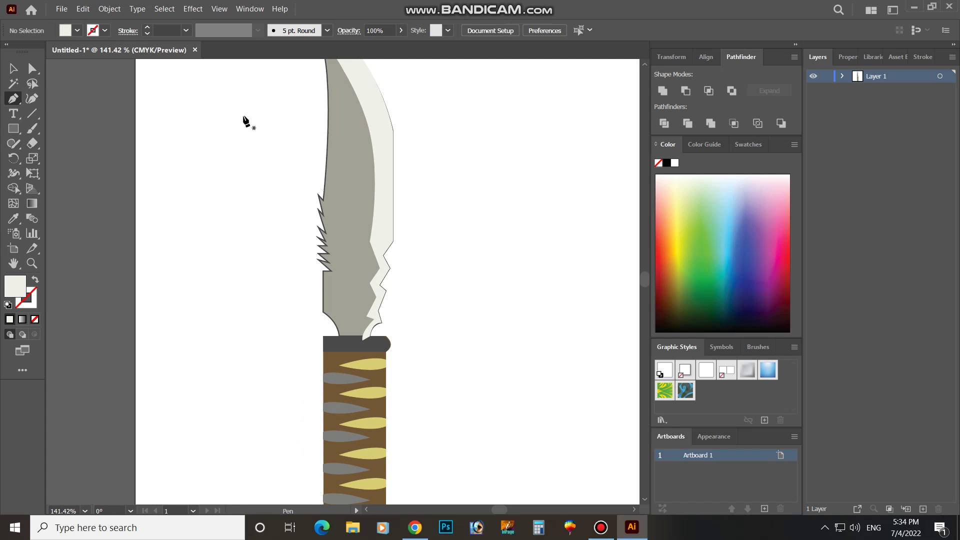
{"action": "left_click", "coordinate": [334, 103]}
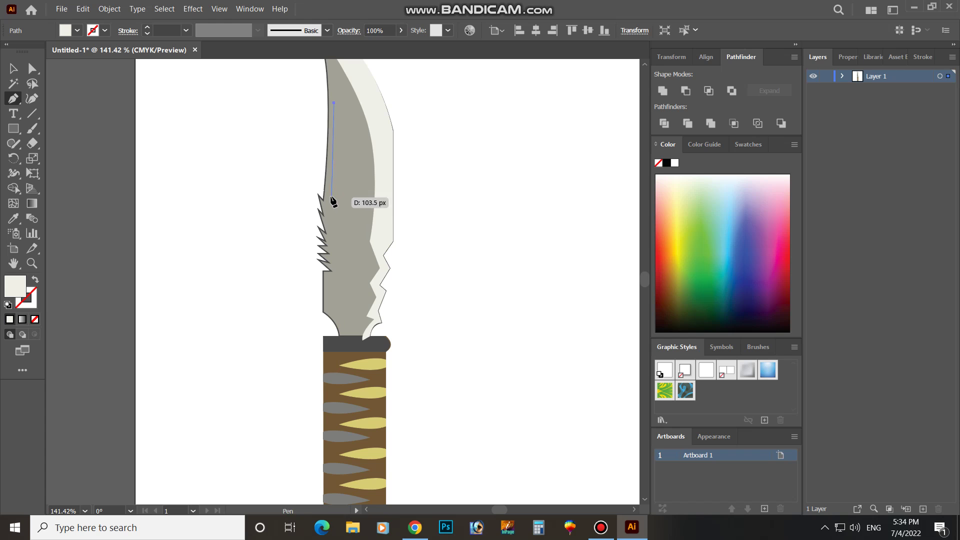
{"action": "left_click_drag", "start_coordinate": [331, 196], "coordinate": [324, 203]}
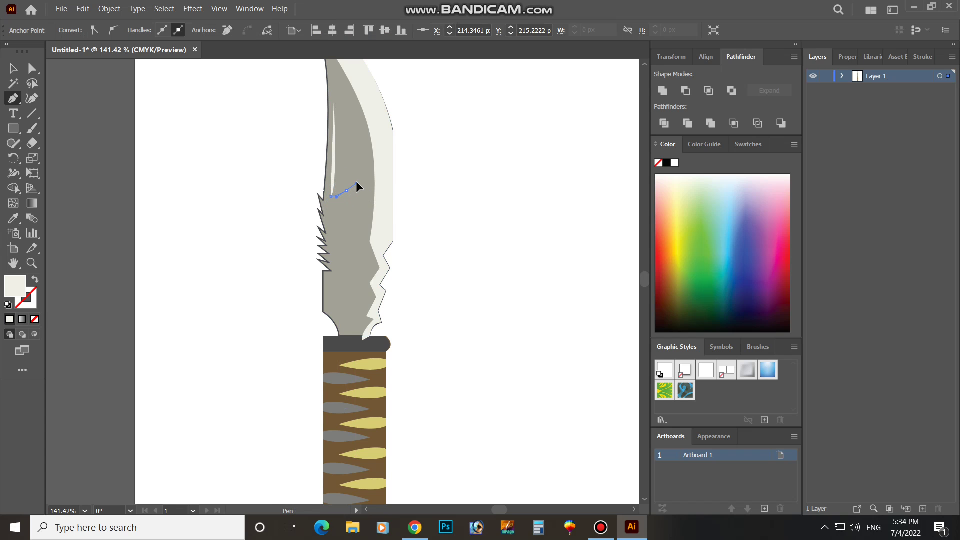
{"action": "left_click_drag", "start_coordinate": [347, 191], "coordinate": [357, 182]}
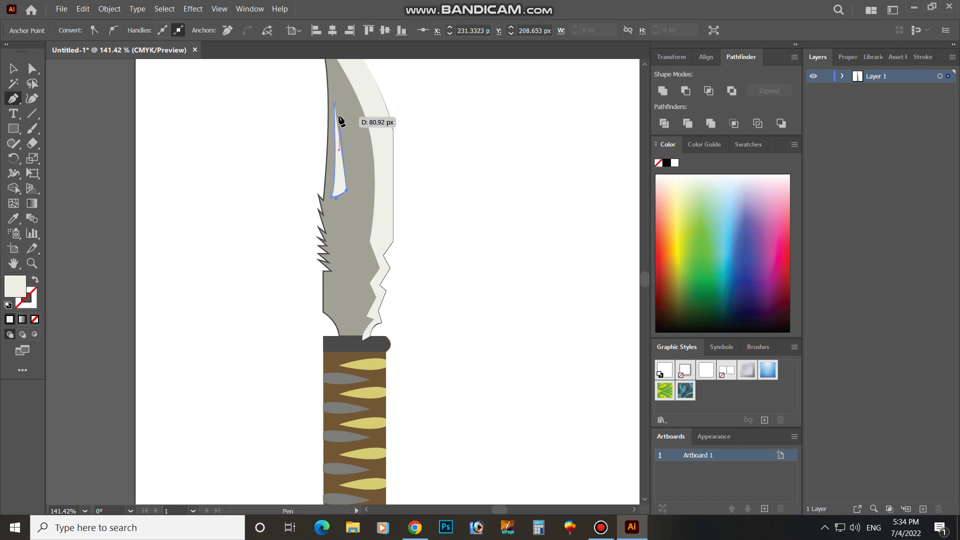
{"action": "left_click_drag", "start_coordinate": [340, 120], "coordinate": [334, 88]}
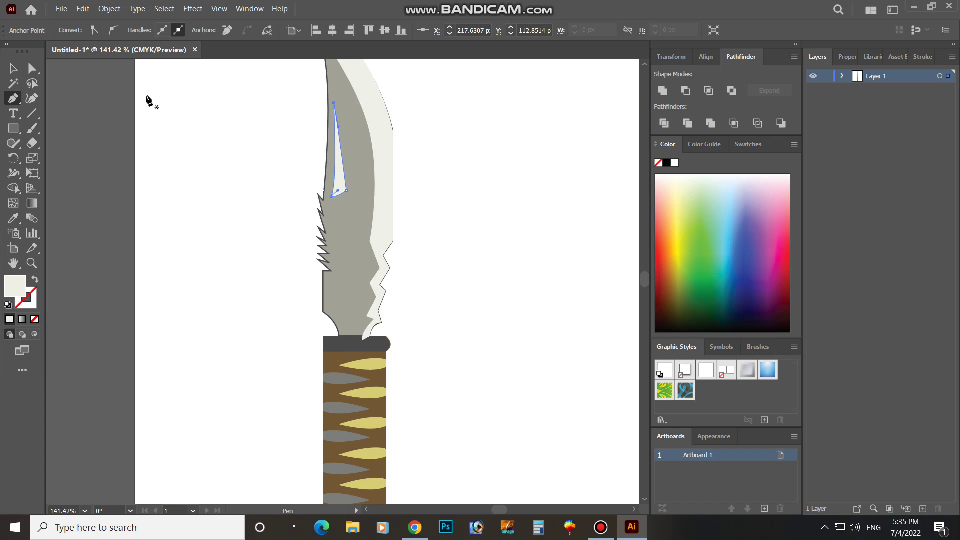
{"action": "left_click", "coordinate": [14, 75]}
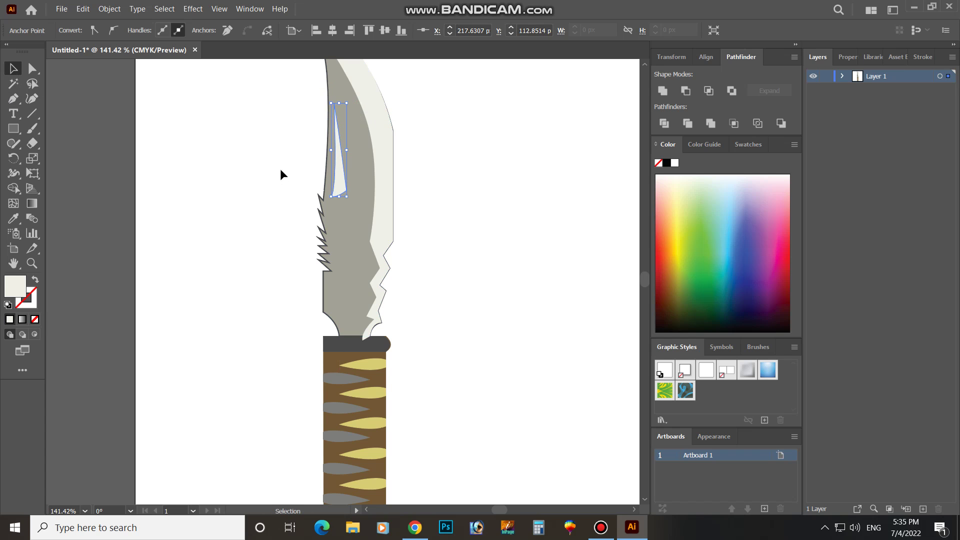
{"action": "left_click", "coordinate": [140, 237]}
Draw a large rectangle over the artboard, fill it with near-black 020202, and send it behind the knife
{"action": "key", "text": "ctrl+1"}
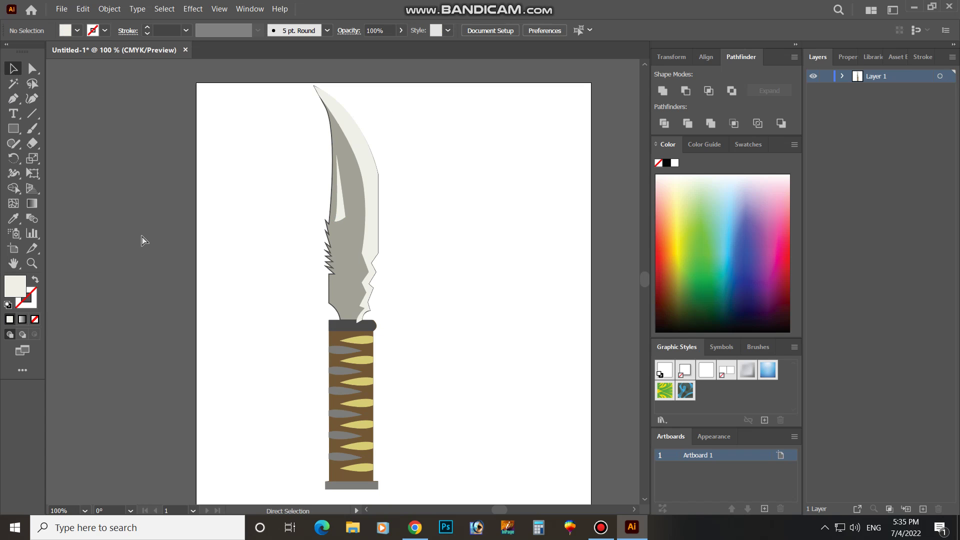
{"action": "left_click", "coordinate": [14, 129]}
{"action": "left_click_drag", "start_coordinate": [200, 86], "coordinate": [526, 471]}
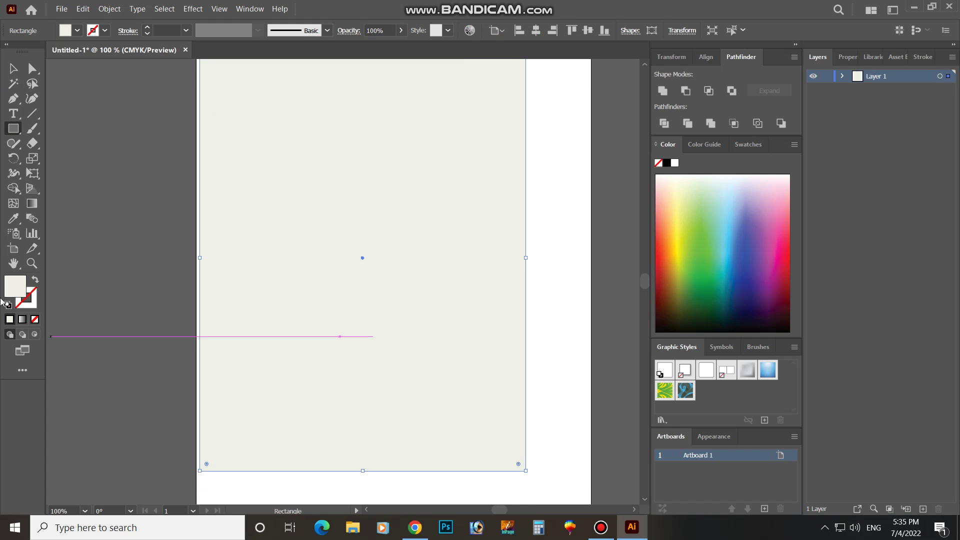
{"action": "double_click", "coordinate": [18, 284]}
{"action": "left_click_drag", "start_coordinate": [343, 286], "coordinate": [318, 337]}
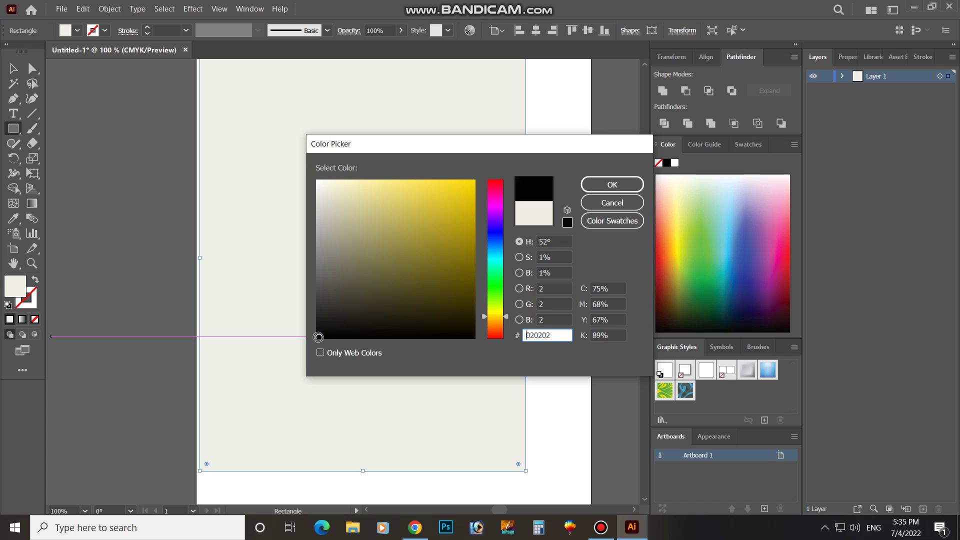
{"action": "left_click", "coordinate": [612, 185]}
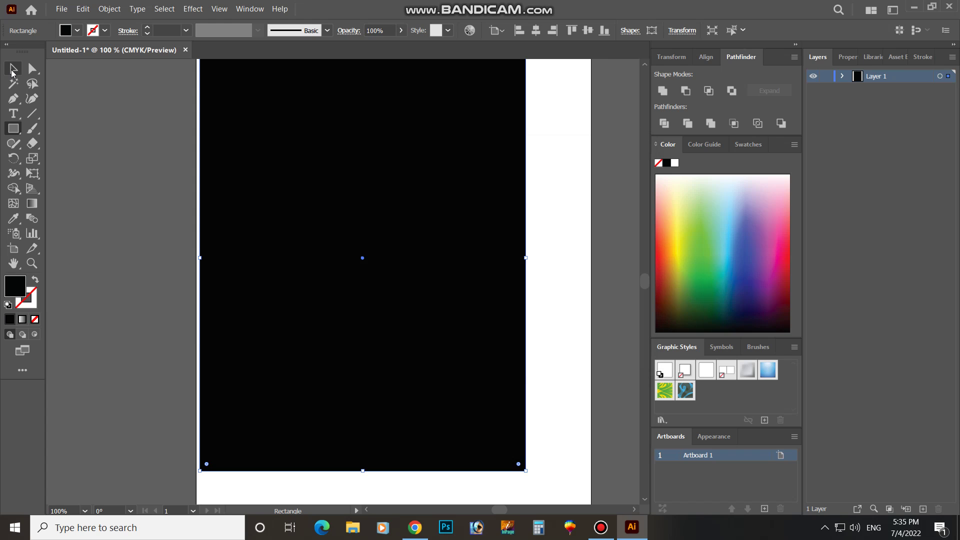
{"action": "left_click", "coordinate": [13, 70]}
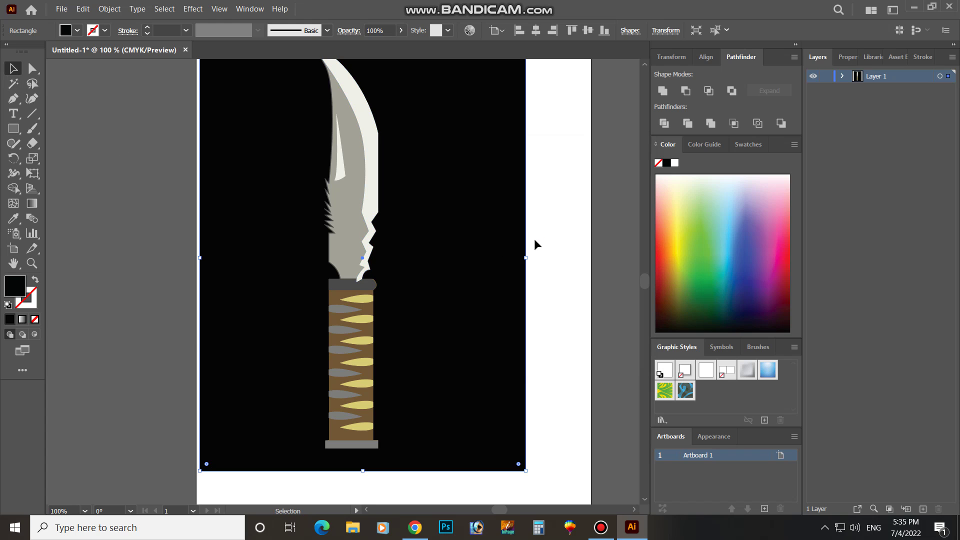
Enlarge the black background rectangle to reach the artboard's lower-right corner and upper edge
{"action": "left_click", "coordinate": [577, 216]}
{"action": "key", "text": "ctrl+minus"}
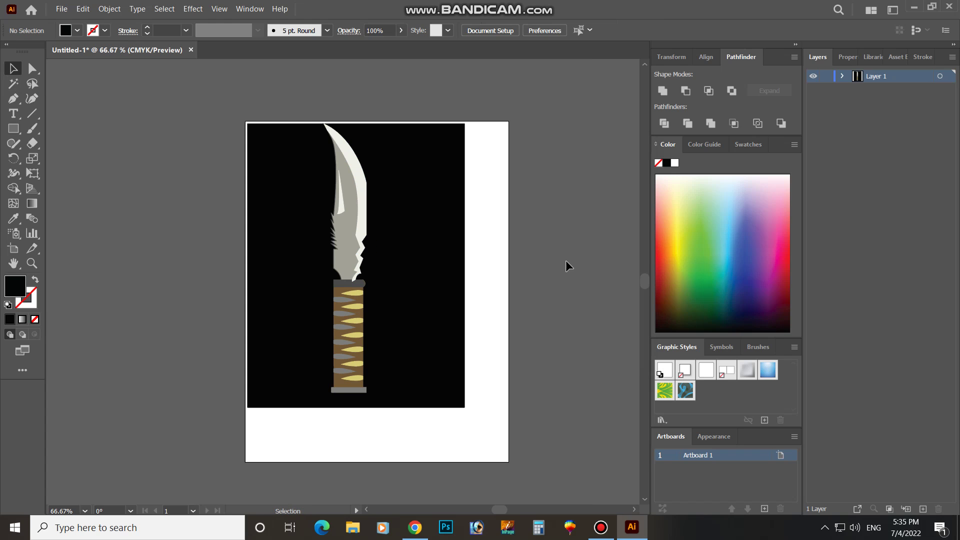
{"action": "left_click", "coordinate": [440, 333]}
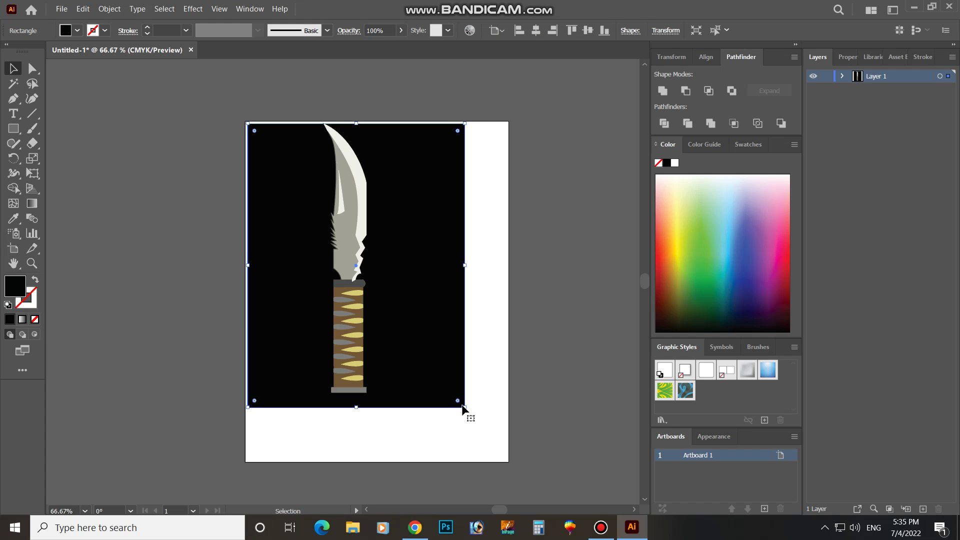
{"action": "left_click_drag", "start_coordinate": [465, 408], "coordinate": [508, 461]}
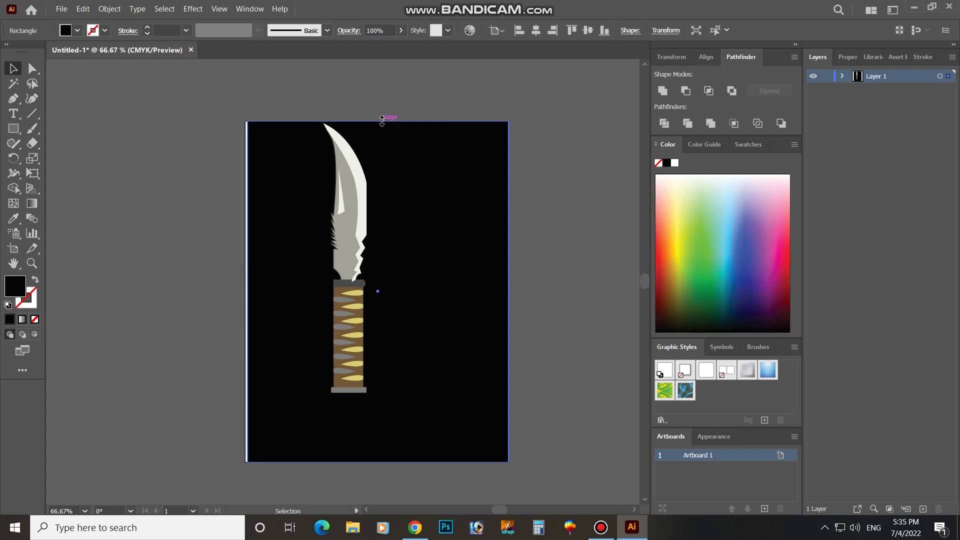
Change the fill of the pale cutting-edge shape to light grey C1BFB8
{"action": "scroll", "coordinate": [333, 185], "scroll_direction": "up", "scroll_amount": 2}
{"action": "left_click", "coordinate": [372, 184]}
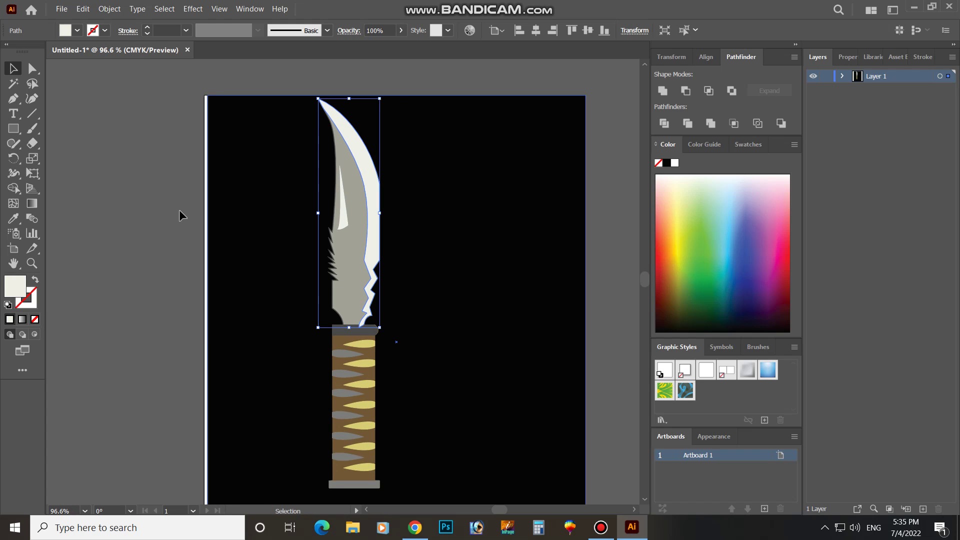
{"action": "double_click", "coordinate": [10, 292]}
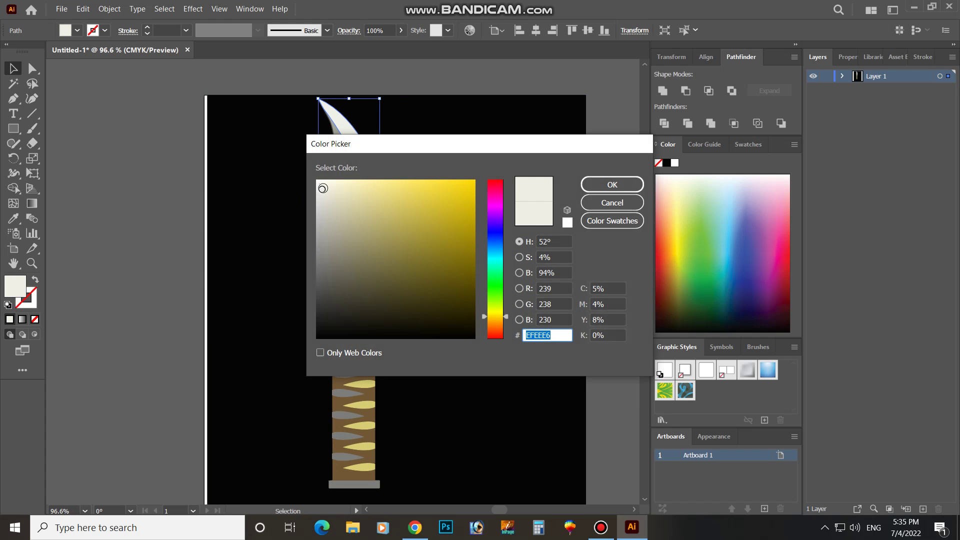
{"action": "left_click_drag", "start_coordinate": [323, 188], "coordinate": [329, 219]}
{"action": "left_click", "coordinate": [612, 185]}
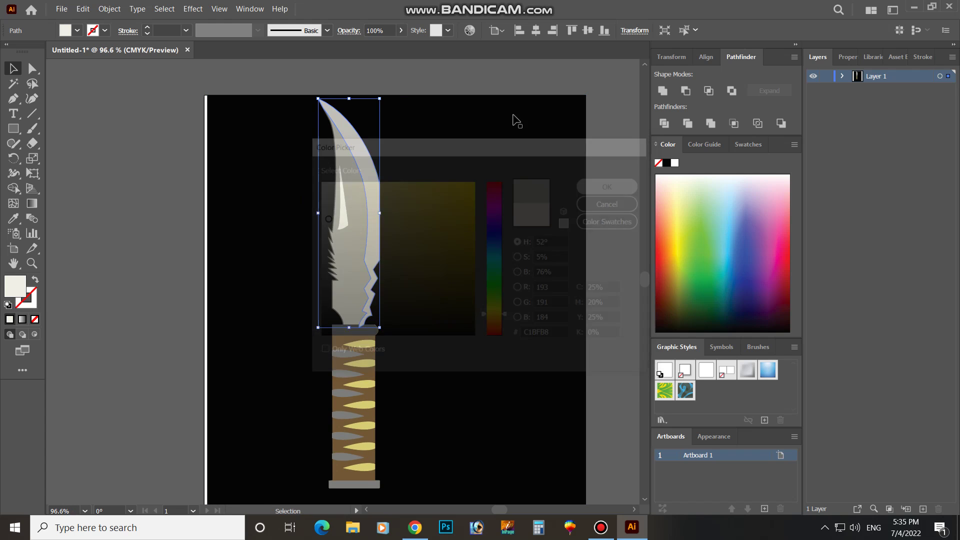
Recolour the narrow highlight on the blade with the light grey sampled from the cutting edge using the Eyedropper
{"action": "left_click", "coordinate": [497, 89]}
{"action": "key", "text": "space"}
{"action": "left_click_drag", "start_coordinate": [436, 260], "coordinate": [470, 221]}
{"action": "left_click", "coordinate": [375, 175]}
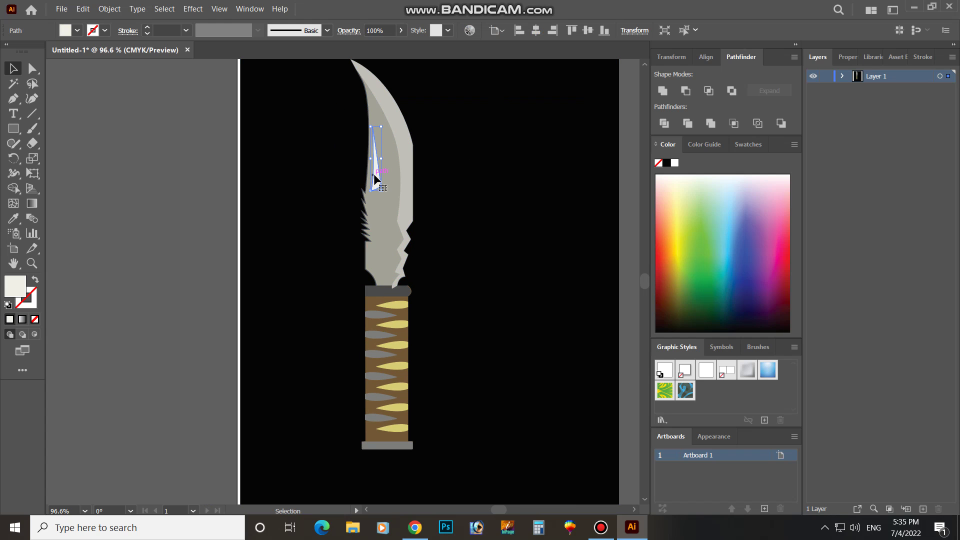
{"action": "key", "text": "i"}
{"action": "left_click", "coordinate": [409, 166]}
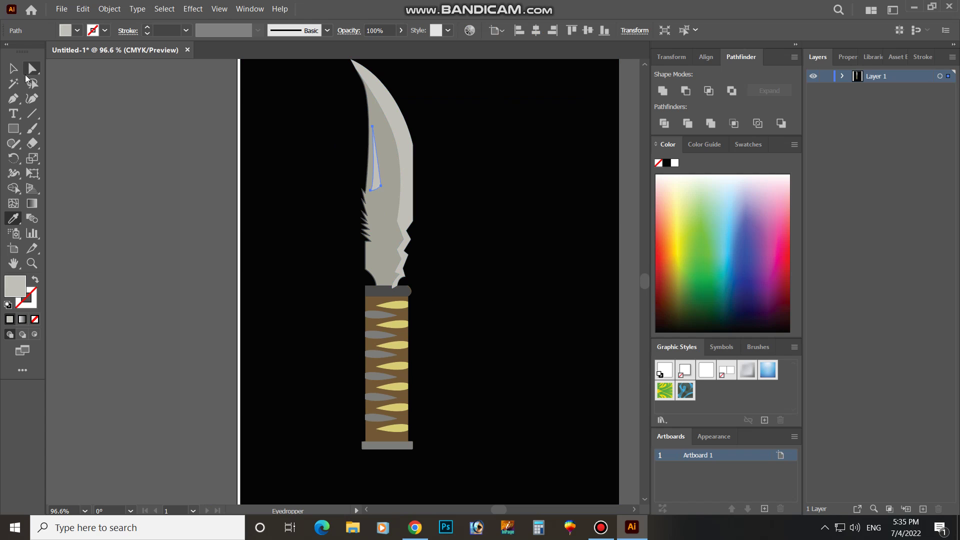
{"action": "left_click", "coordinate": [13, 68]}
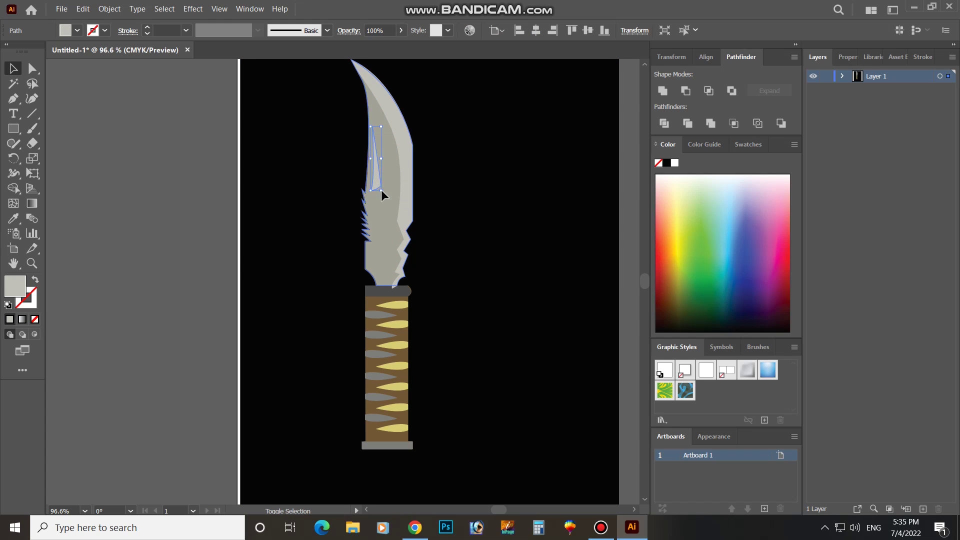
{"action": "left_click", "coordinate": [385, 215], "text": "shift"}
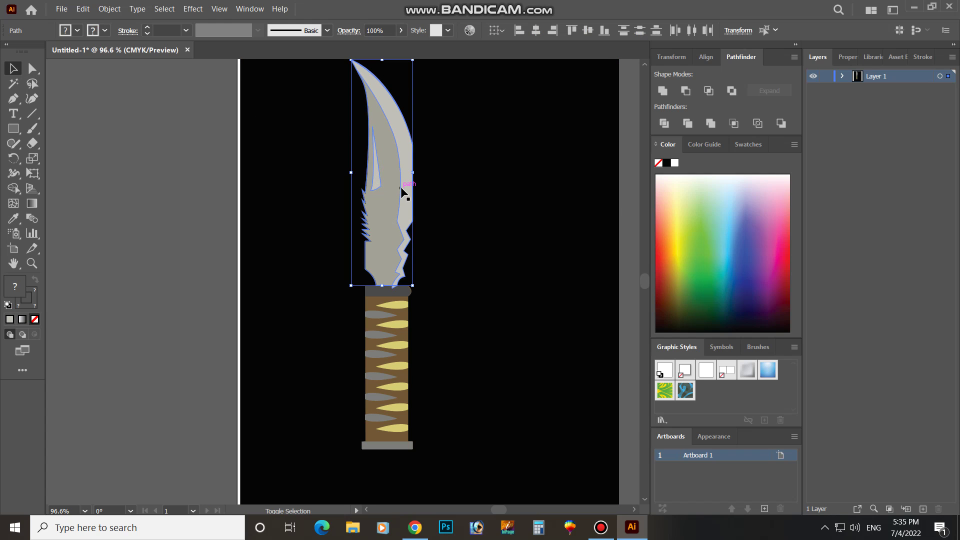
{"action": "left_click", "coordinate": [374, 308], "text": "shift"}
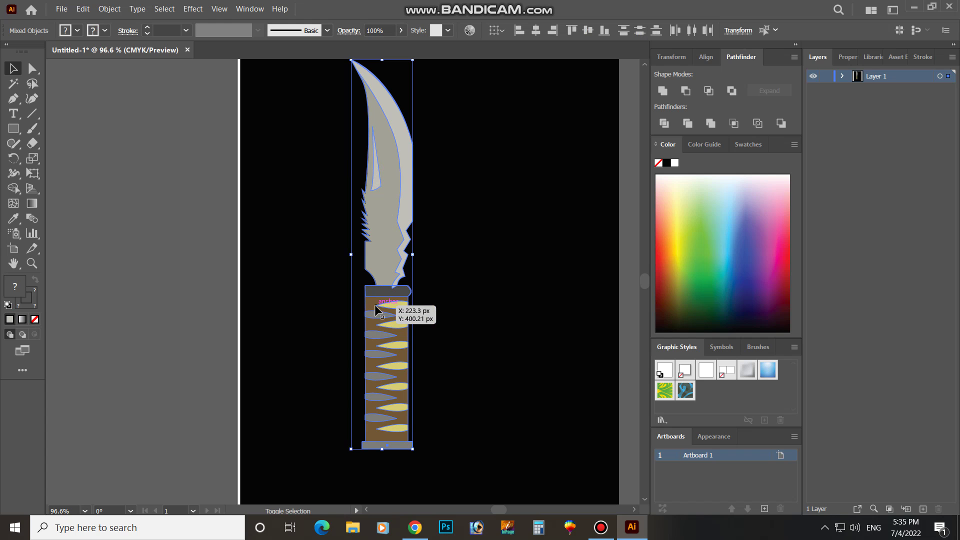
{"action": "key", "text": "a"}
{"action": "left_click", "coordinate": [188, 211]}
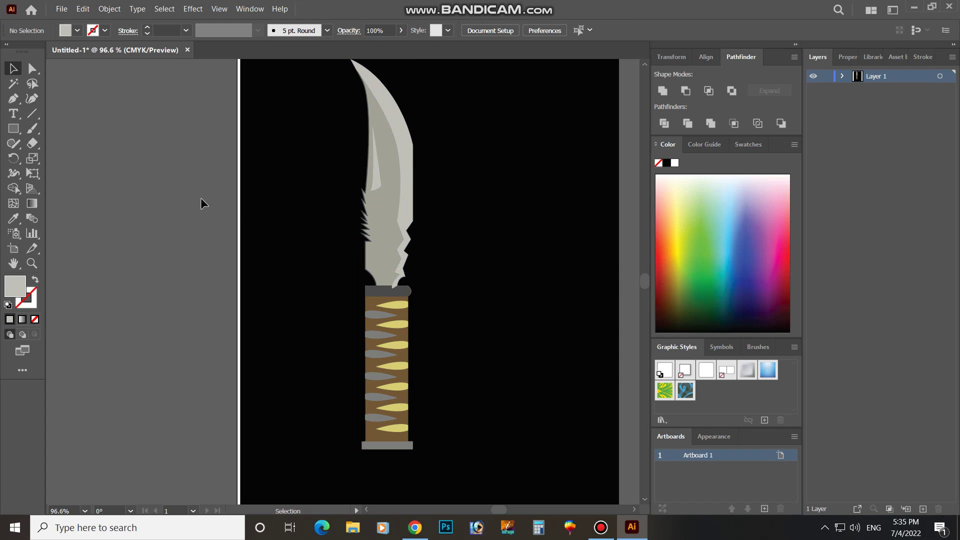
Add a point text reading "like and sp" at 60 pt beside the artboard, across from the upper blade
{"action": "key", "text": "ctrl+minus"}
{"action": "key", "text": "v"}
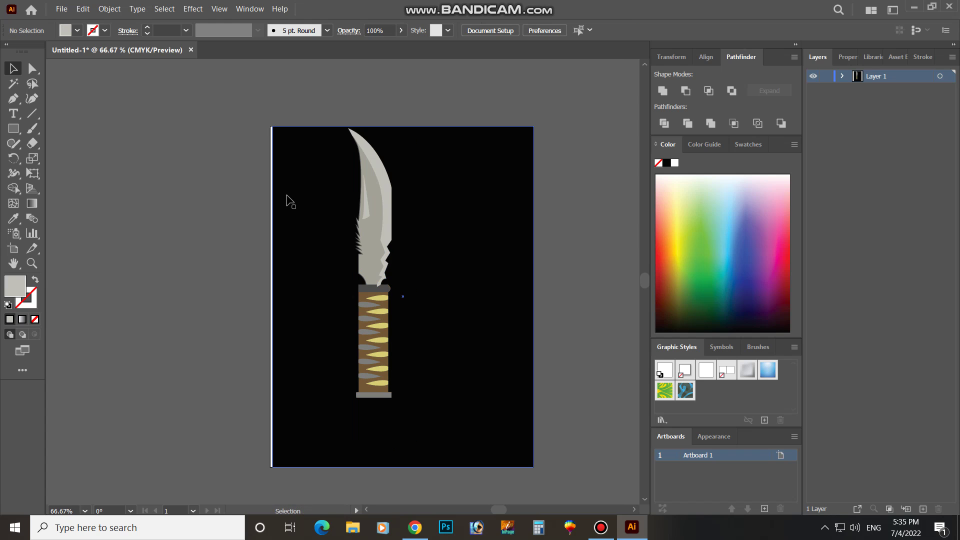
{"action": "left_click", "coordinate": [13, 114]}
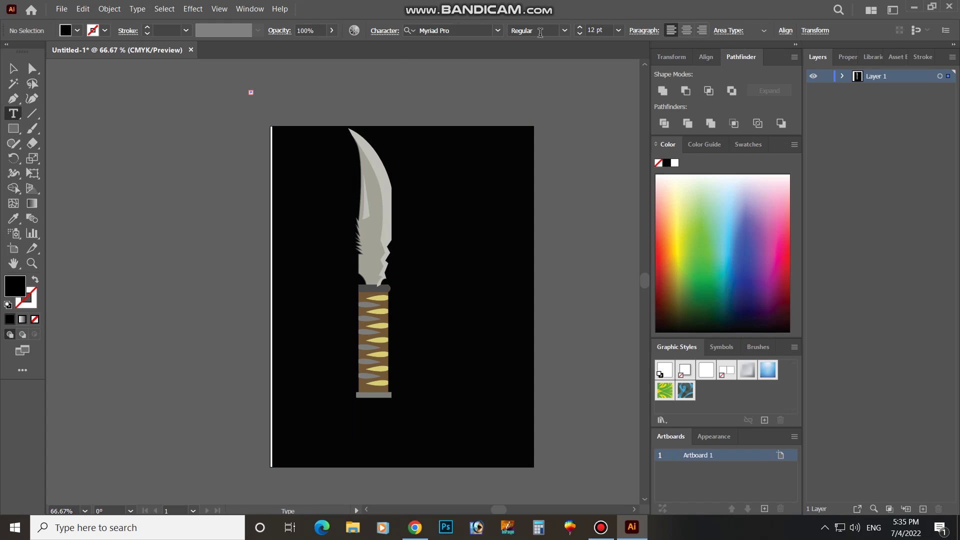
{"action": "left_click", "coordinate": [619, 31]}
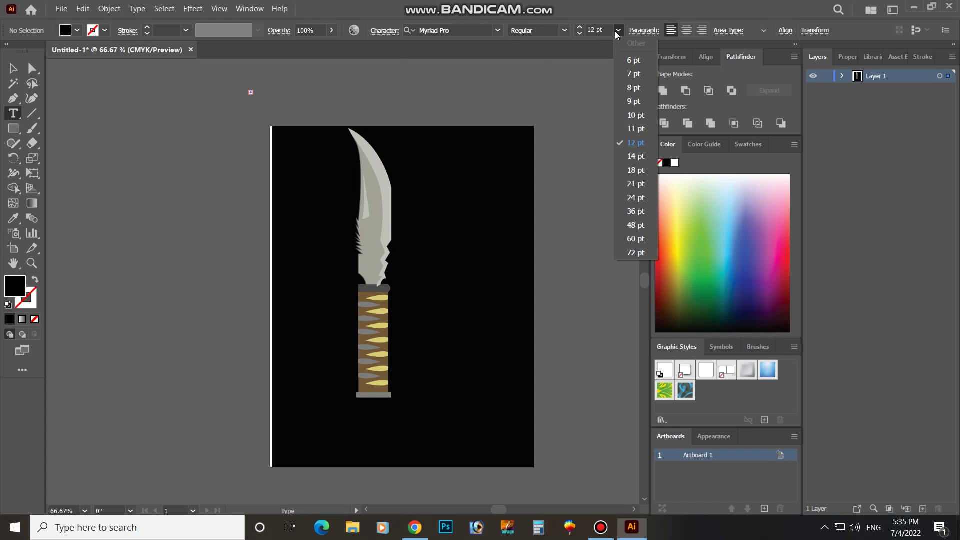
{"action": "left_click", "coordinate": [625, 242]}
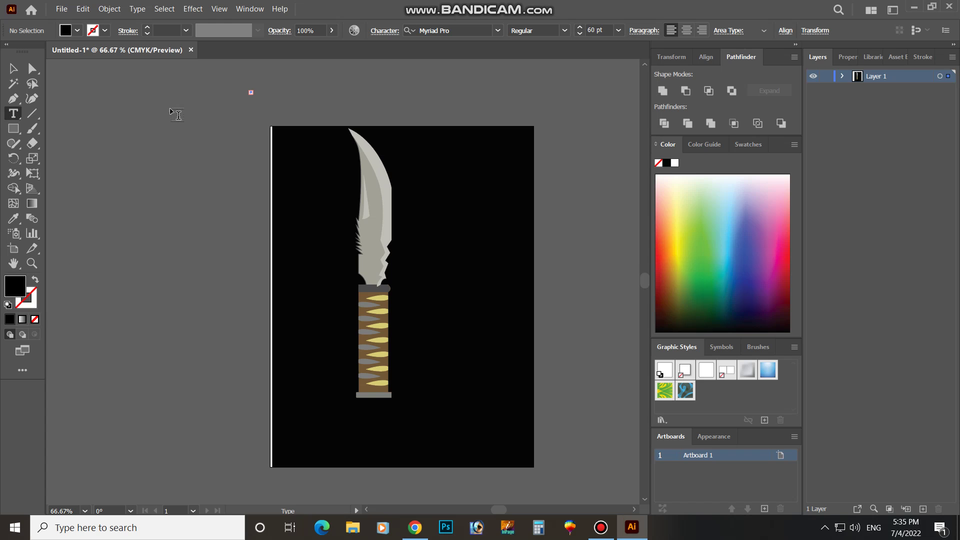
{"action": "left_click", "coordinate": [180, 172]}
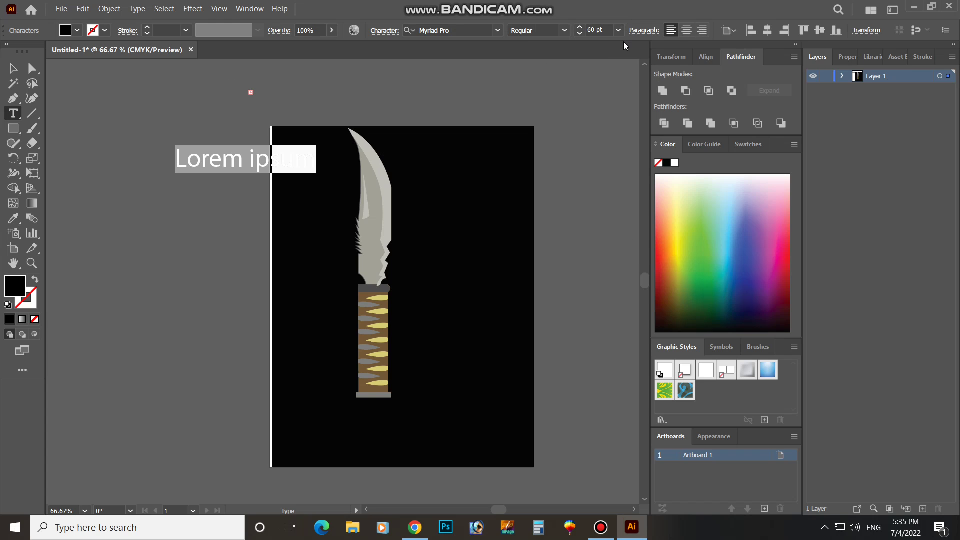
{"action": "key", "text": "BackSpace"}
{"action": "type", "text": "lik"}
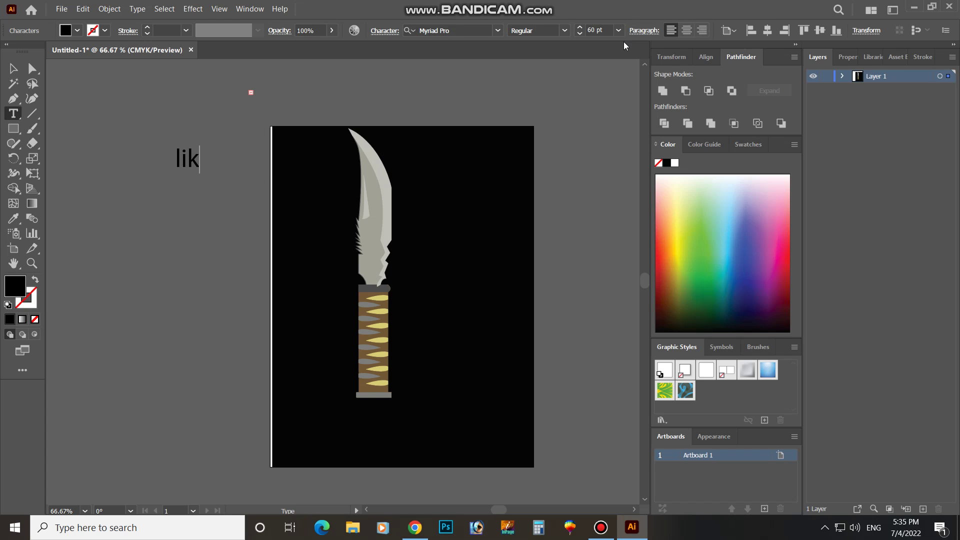
{"action": "type", "text": "e and"}
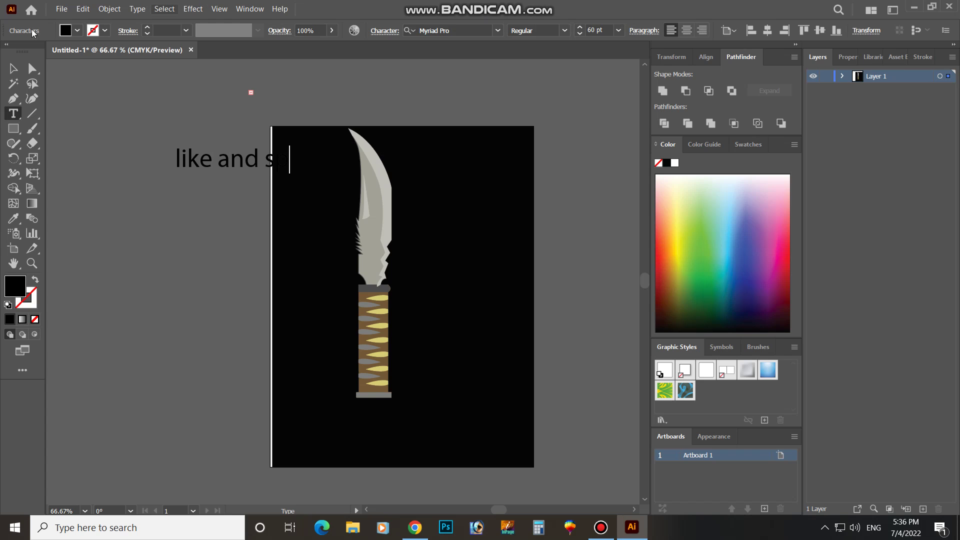
{"action": "type", "text": " sp"}
Shift the text off the artboard and scale it up to about 70 pt
{"action": "left_click", "coordinate": [13, 69]}
{"action": "left_click_drag", "start_coordinate": [213, 164], "coordinate": [152, 150]}
{"action": "left_click_drag", "start_coordinate": [241, 163], "coordinate": [257, 168]}
Fill the text with white and place it on the black background to the right of the upper blade
{"action": "left_click", "coordinate": [675, 163]}
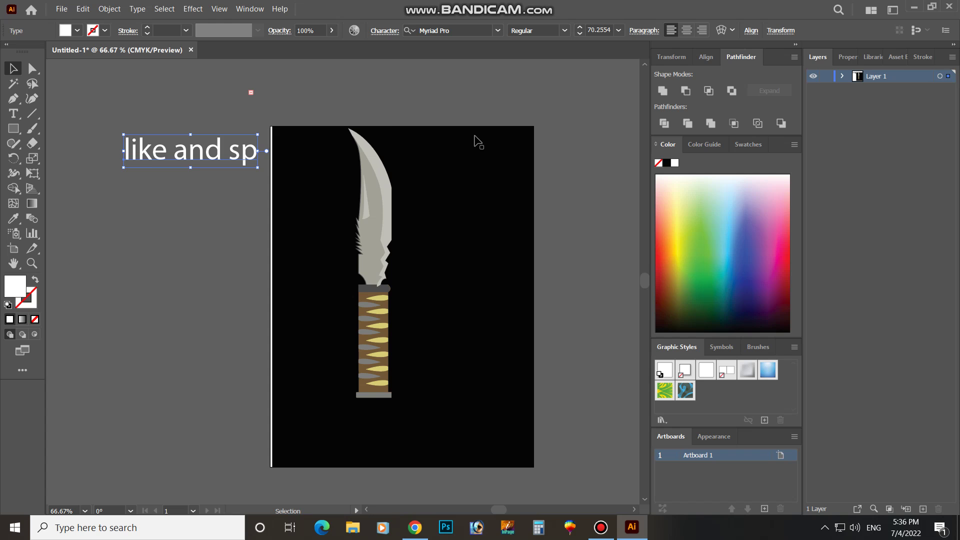
{"action": "left_click_drag", "start_coordinate": [220, 153], "coordinate": [489, 159]}
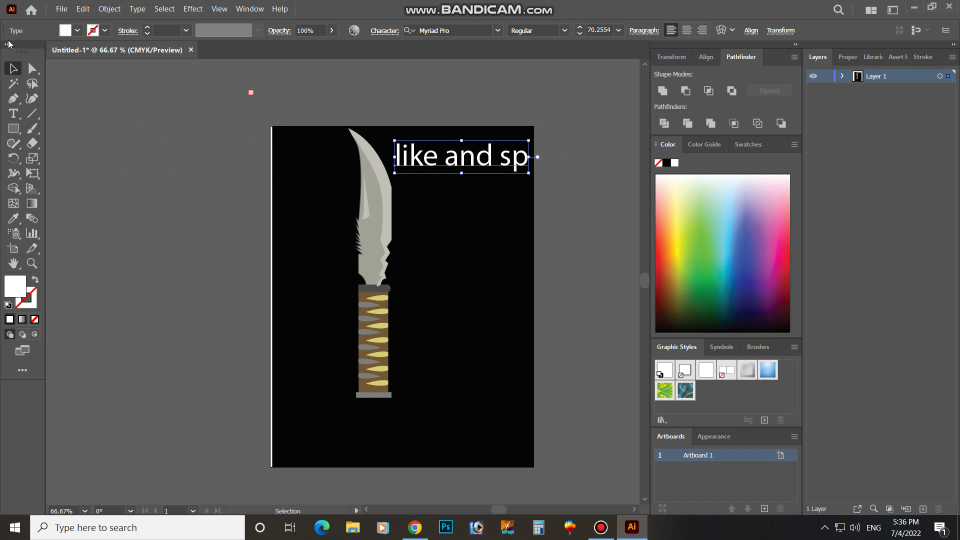
{"action": "left_click", "coordinate": [143, 159]}
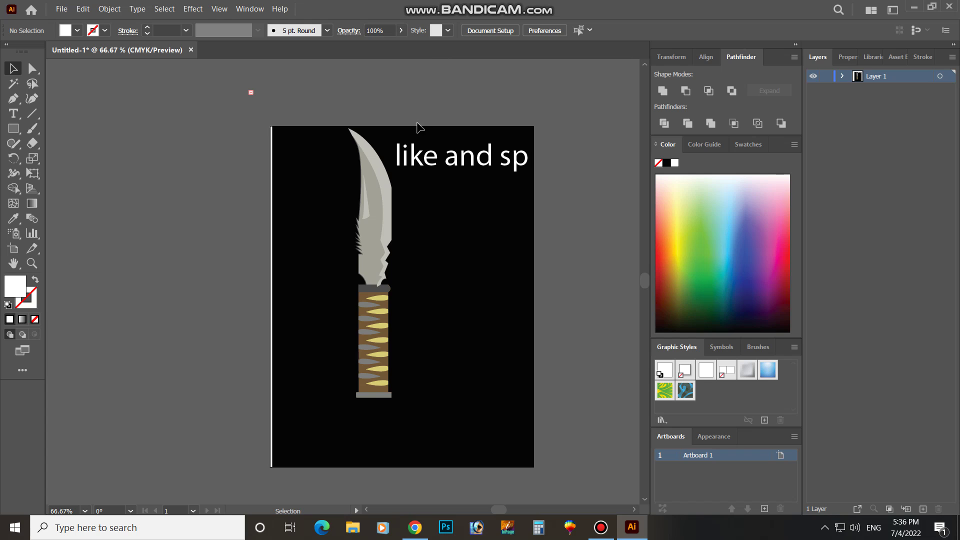